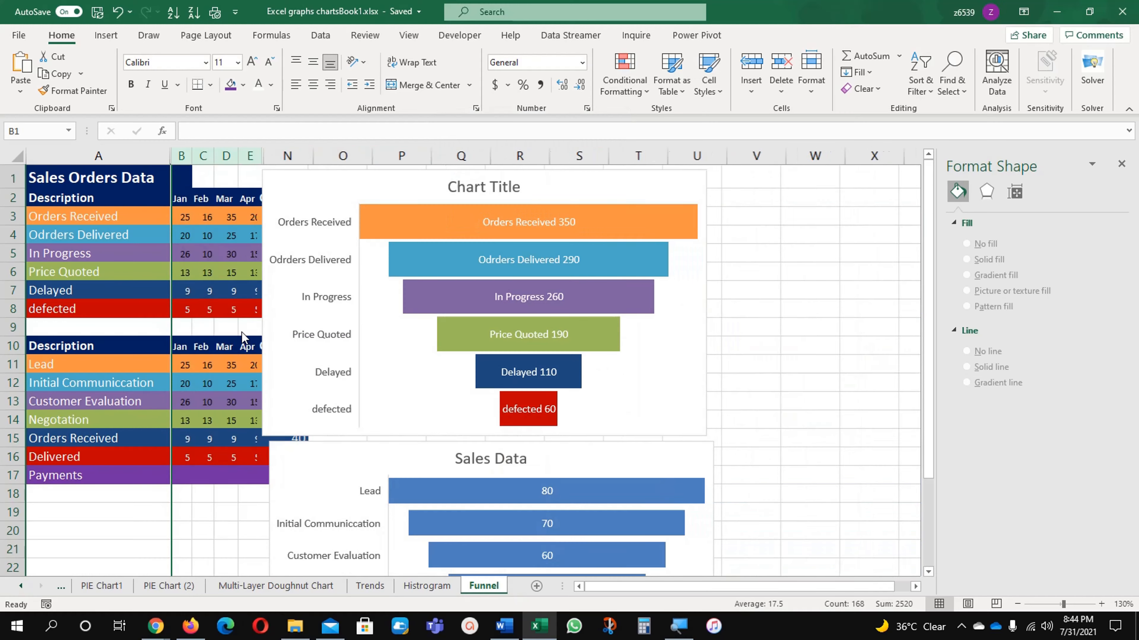
Delete the multicoloured funnel chart beside the Sales Orders Data table, above the Sales Data chart.
click(198, 309)
drag(96, 200, 112, 309)
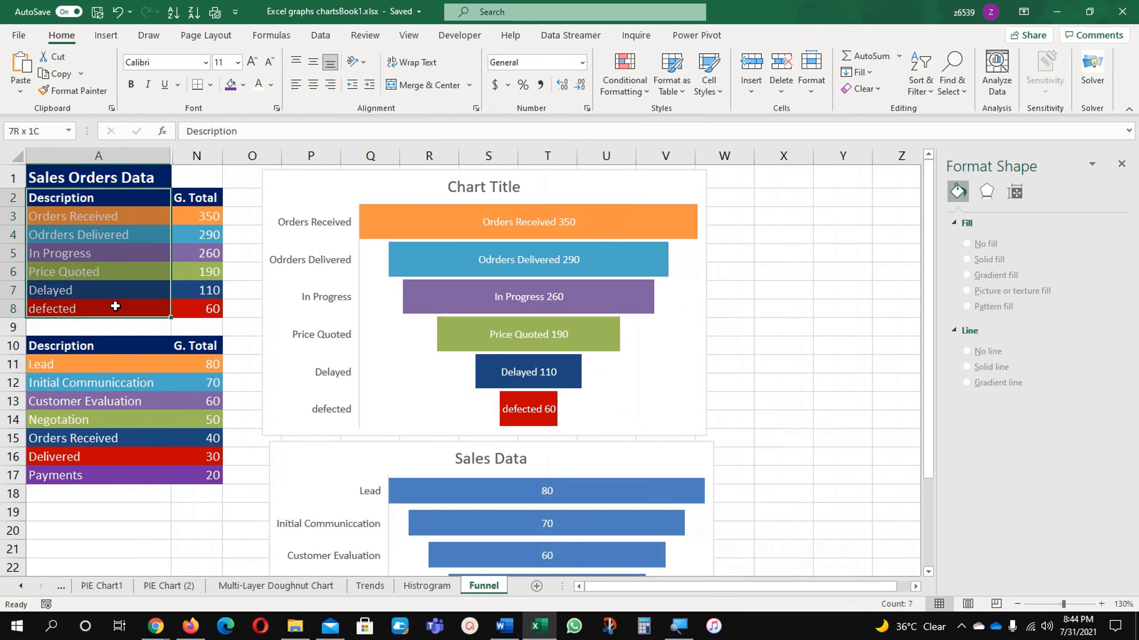
click(442, 178)
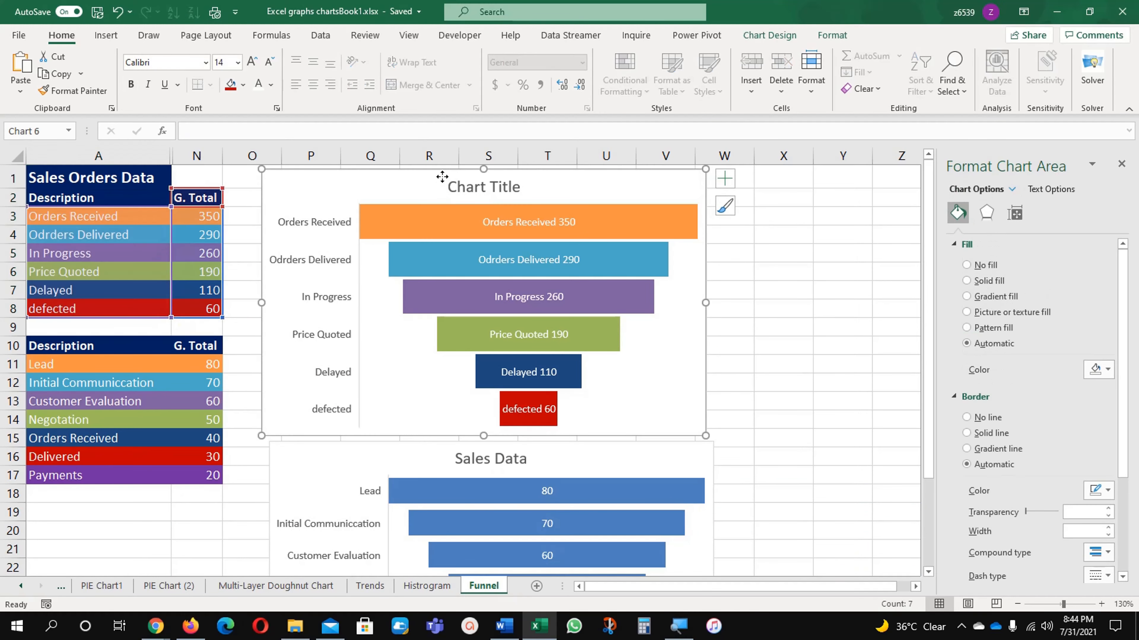
key(Delete)
click(74, 196)
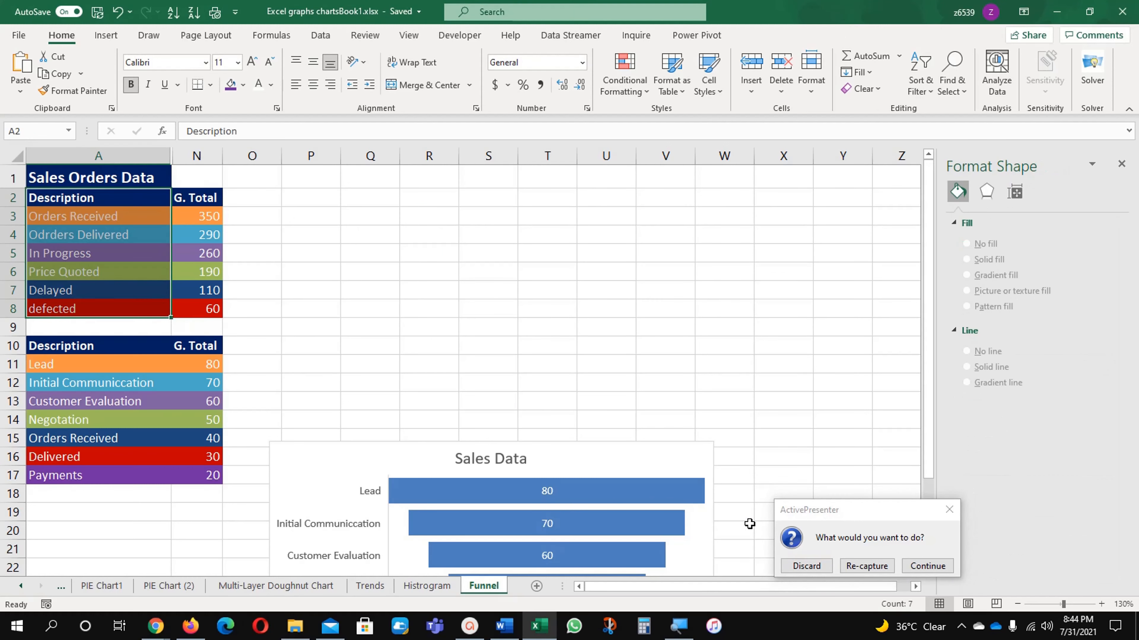
drag(144, 200, 214, 329)
click(927, 566)
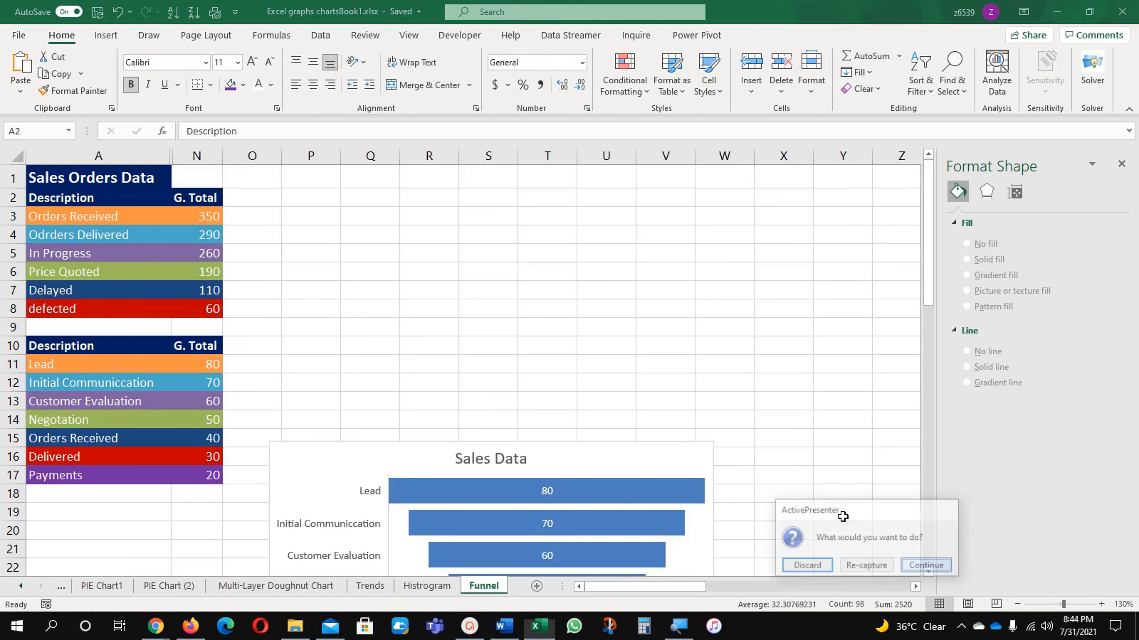
Insert a funnel chart from A2:A8 and N2:N8, and place it directly above the Sales Data chart.
drag(143, 203, 96, 309)
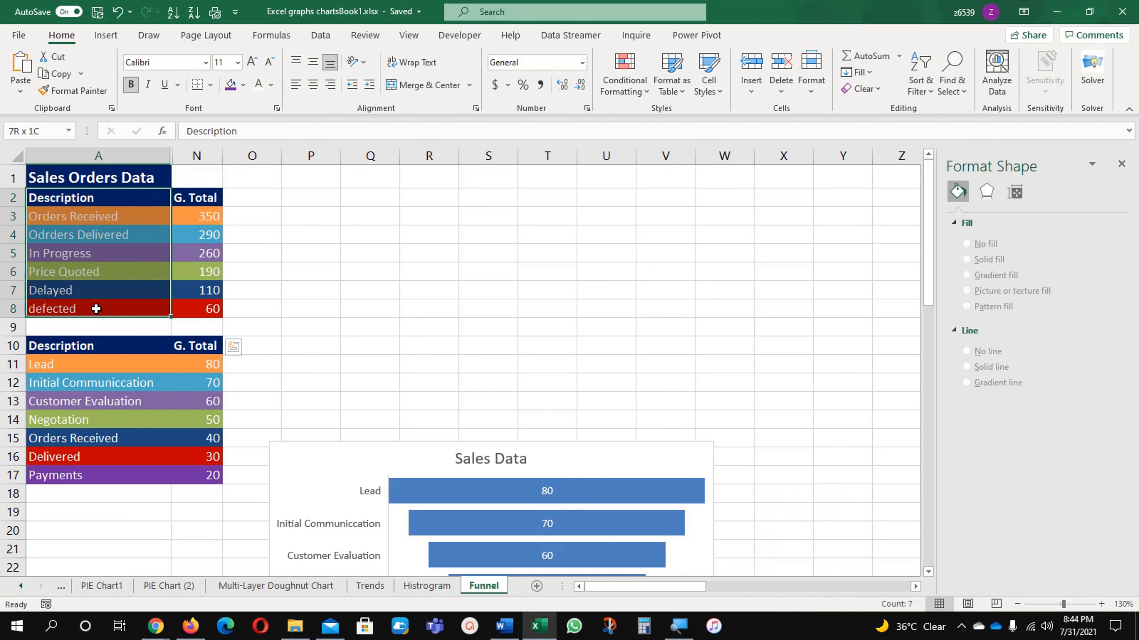
drag(204, 201, 197, 311)
click(113, 37)
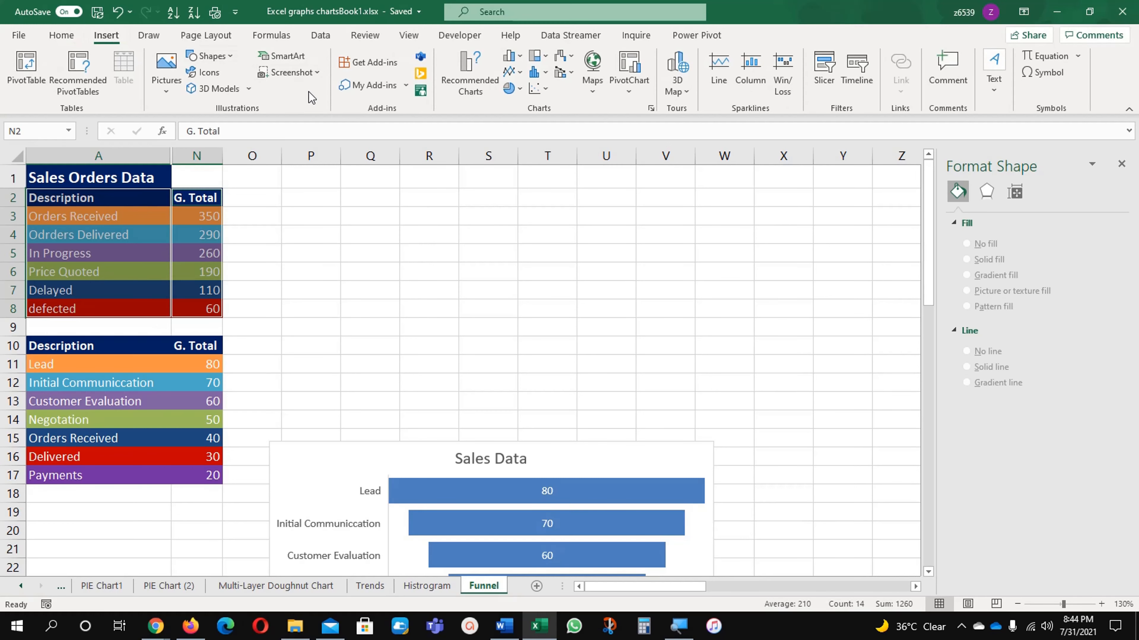
click(523, 56)
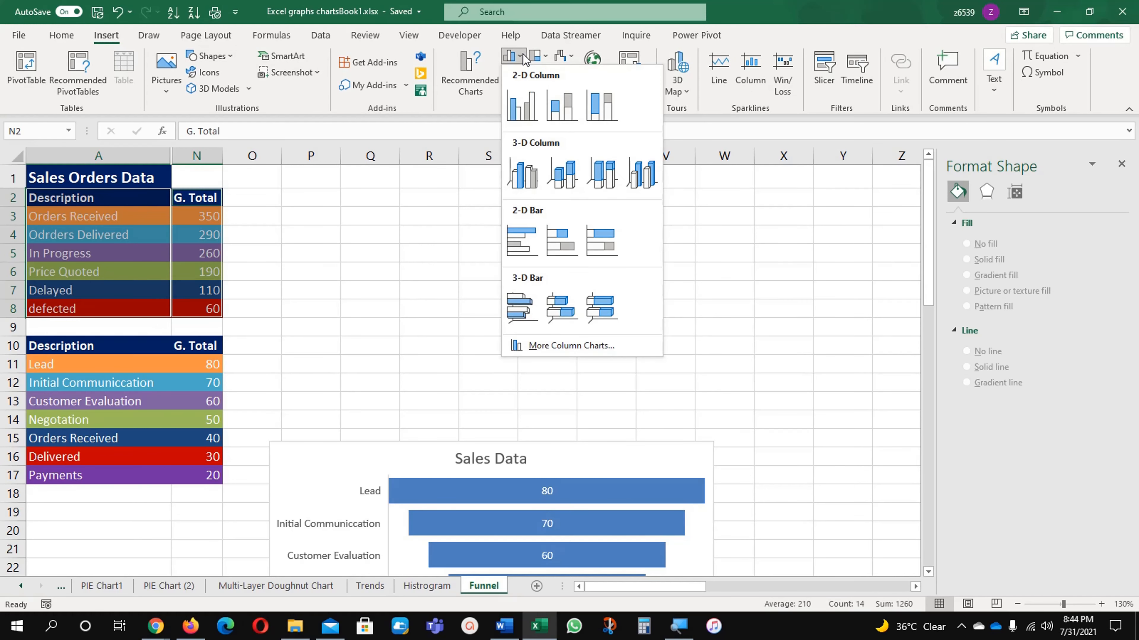
click(573, 350)
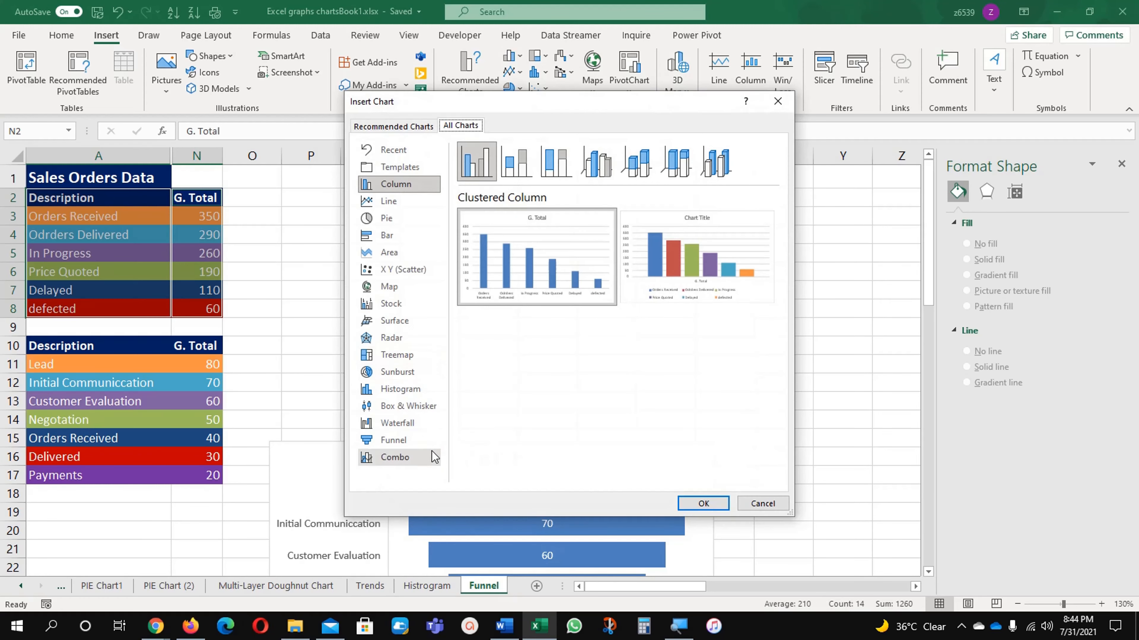
click(414, 442)
click(699, 503)
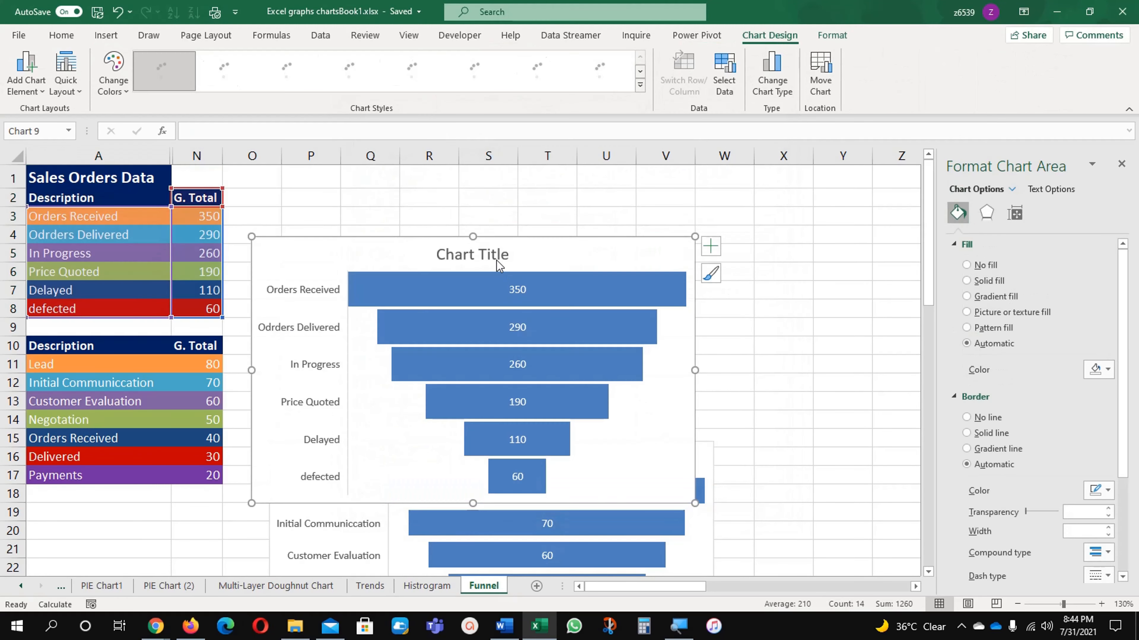
drag(502, 240, 538, 183)
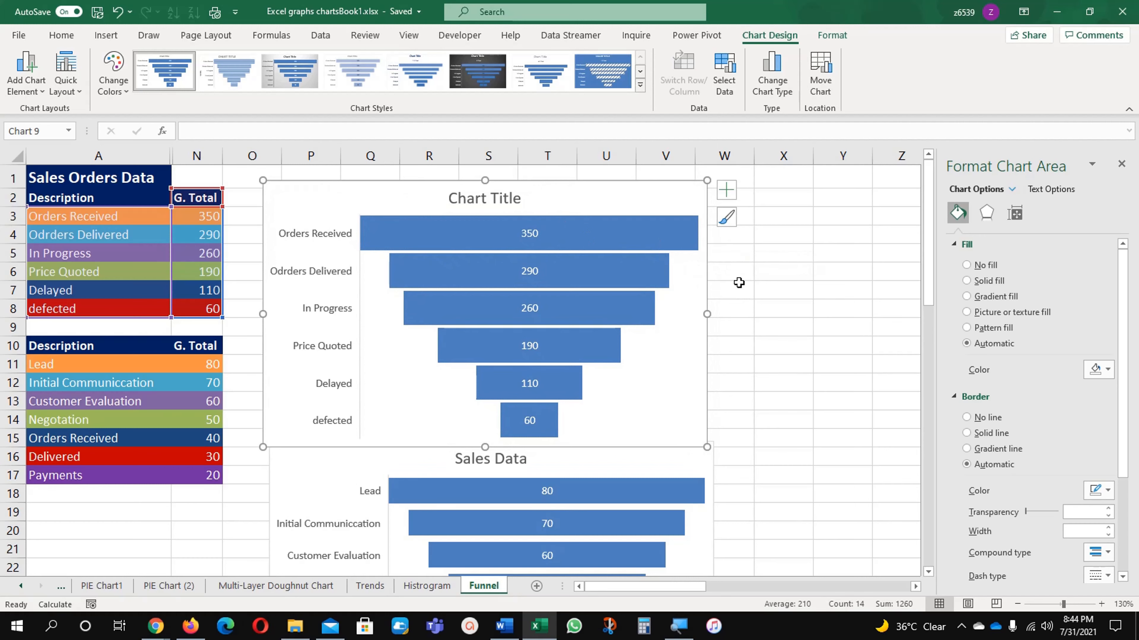
Fill only the Orders Received bar of the new funnel chart with the orange theme colour.
click(595, 245)
click(606, 277)
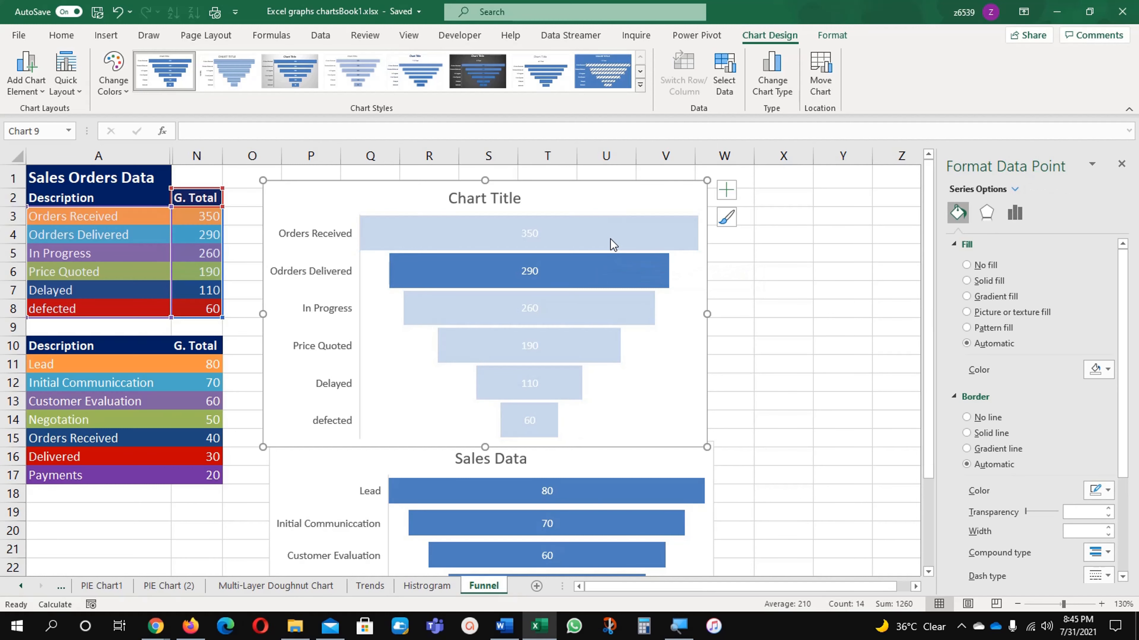
click(613, 243)
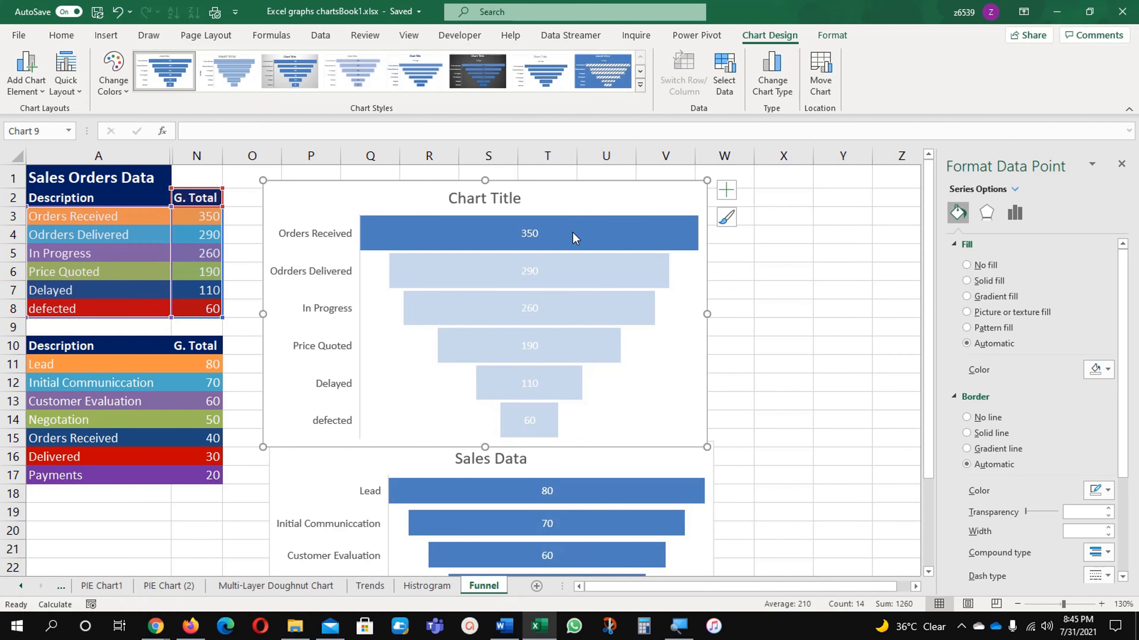
click(627, 236)
click(627, 237)
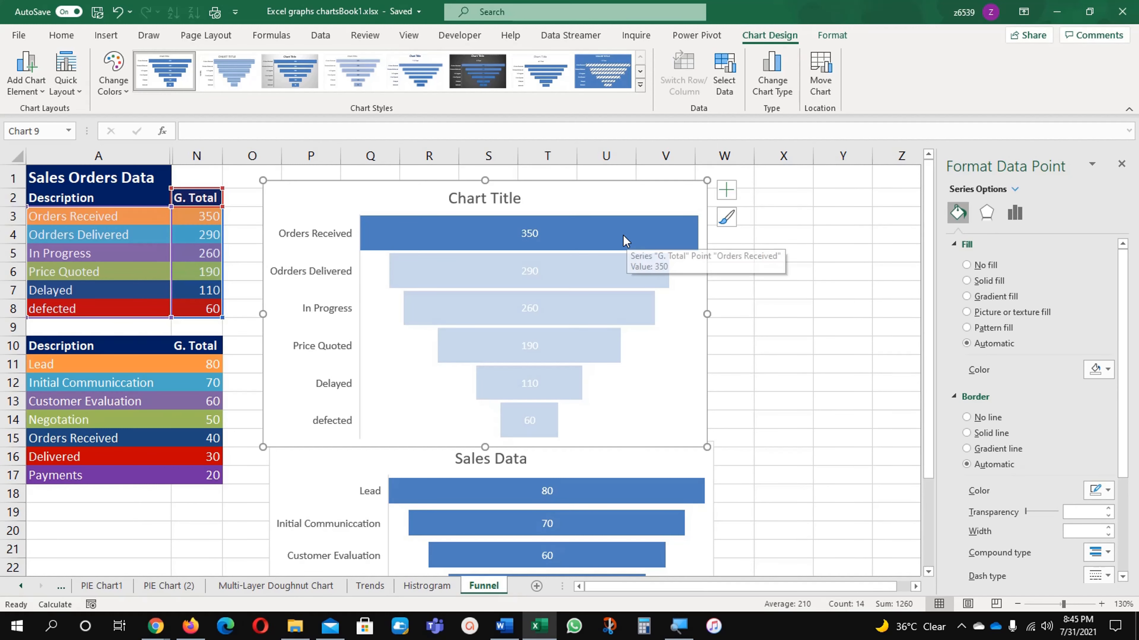
click(620, 234)
click(619, 235)
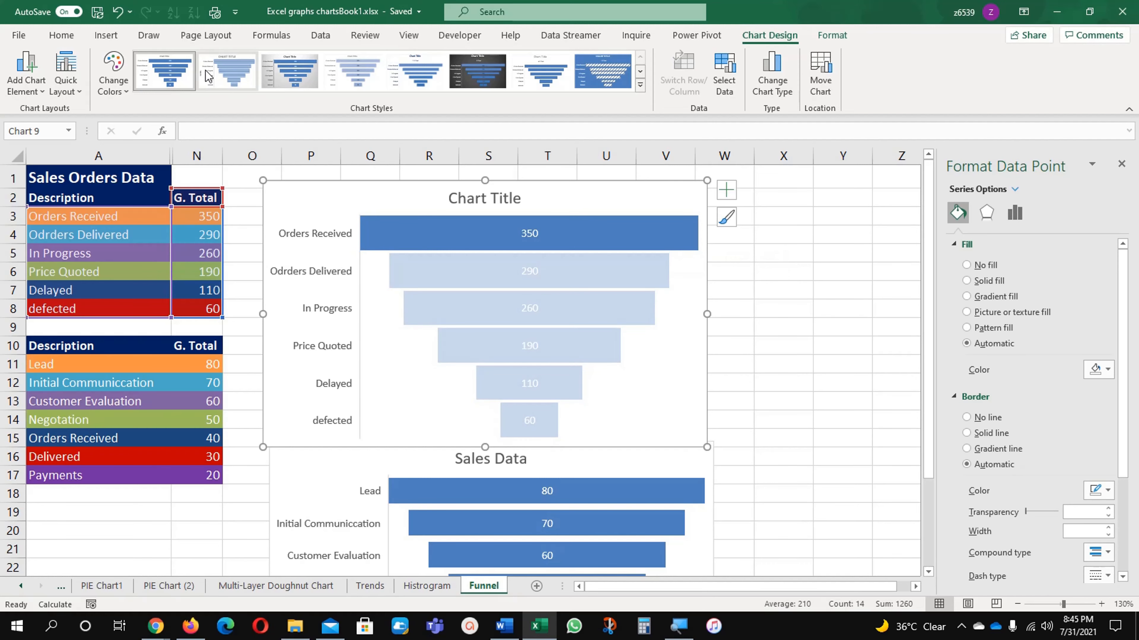
click(74, 35)
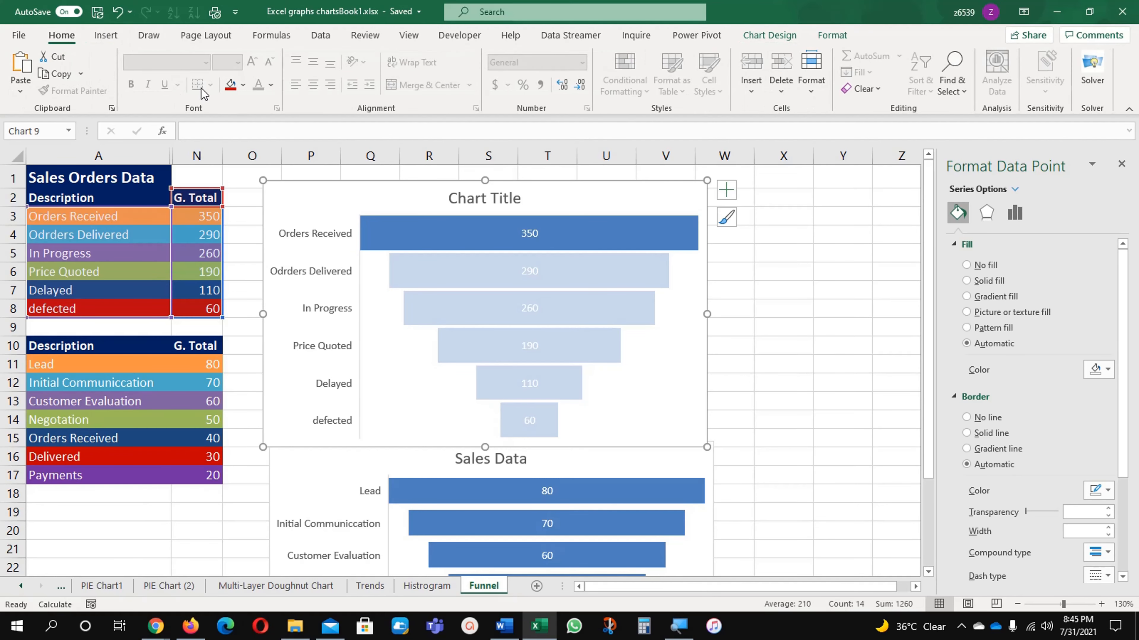
click(243, 85)
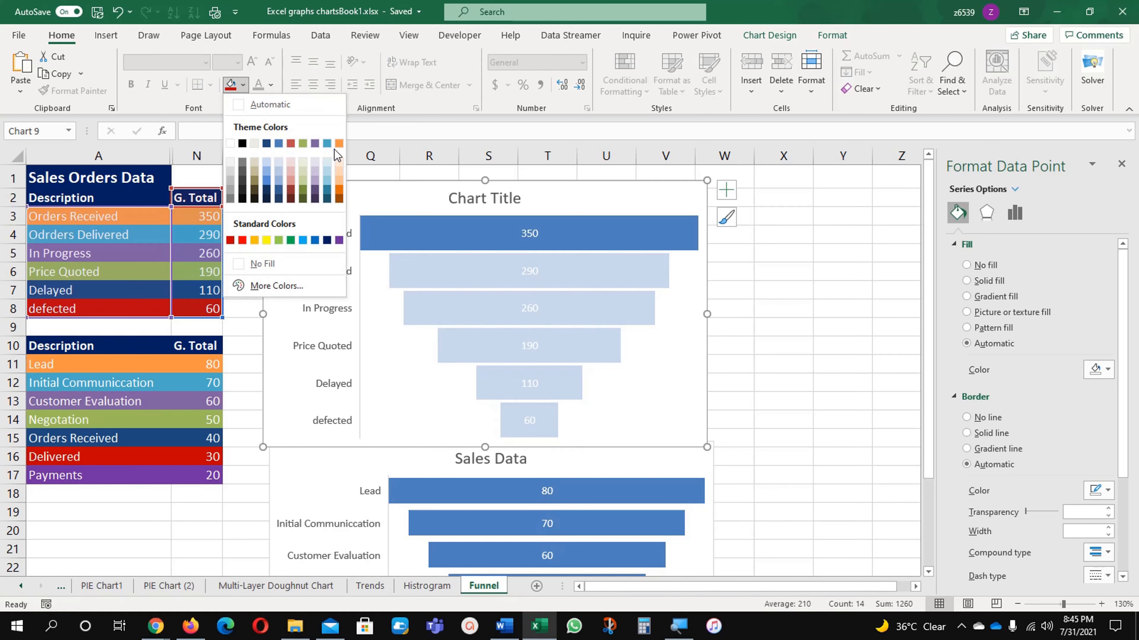
click(334, 150)
Fill the Odrders Delivered bar with the aqua theme colour and the In Progress bar with purple, matching their table rows.
click(444, 277)
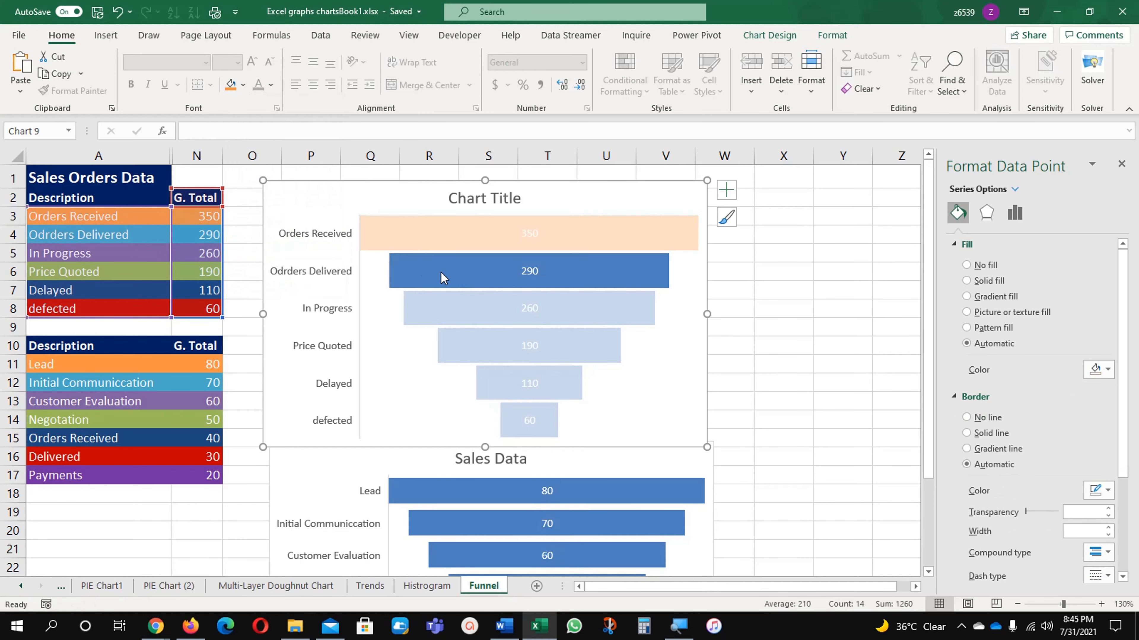
click(243, 86)
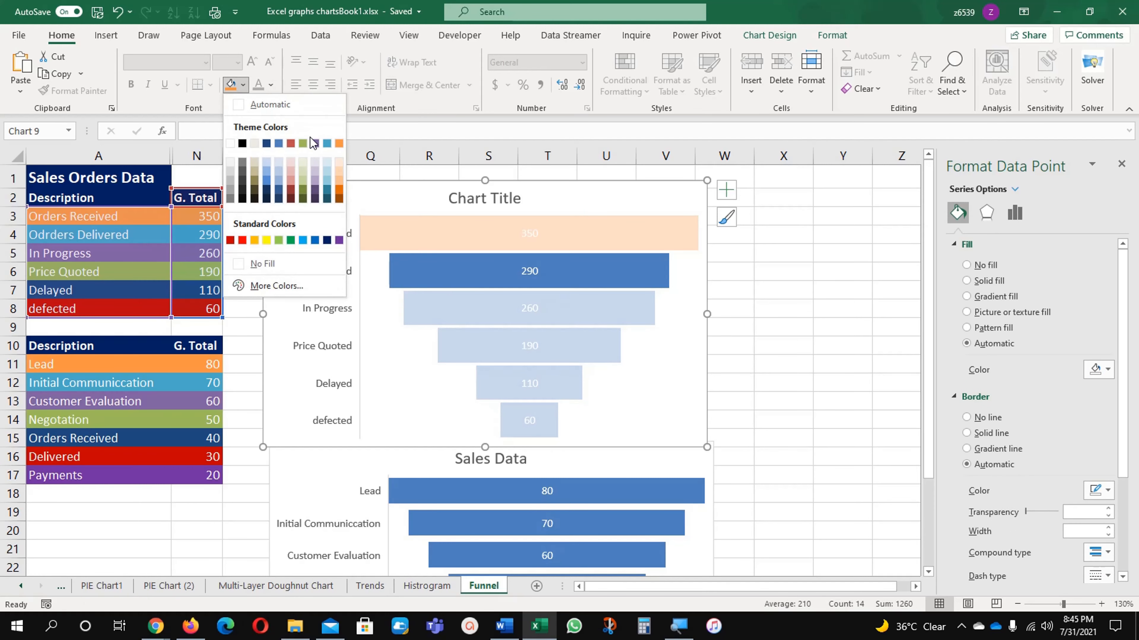
click(326, 145)
click(420, 305)
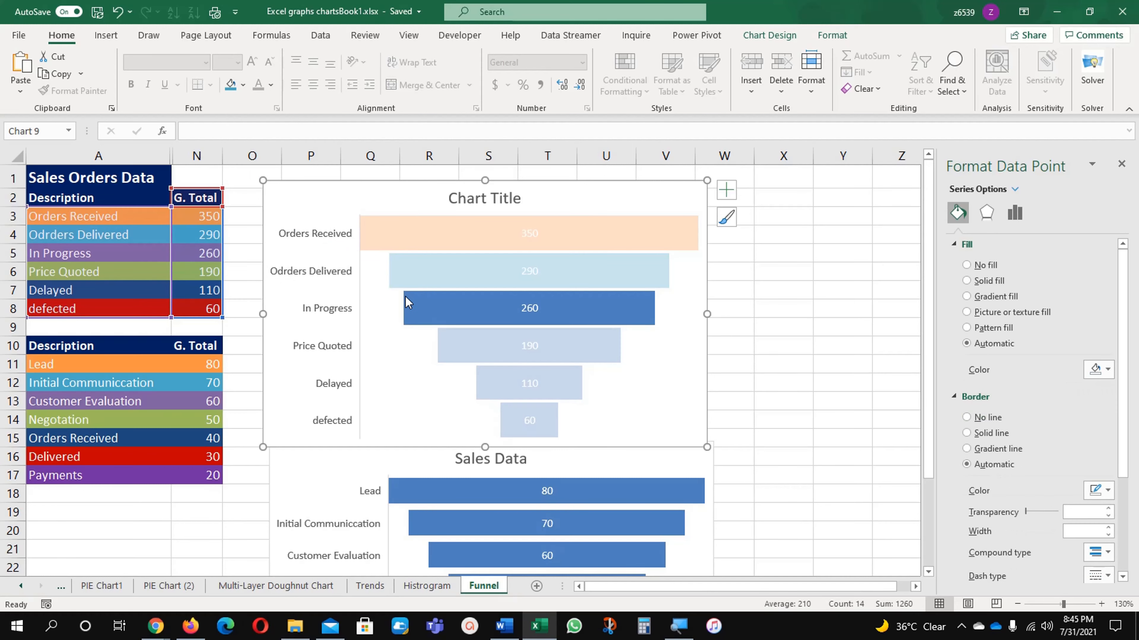
click(244, 86)
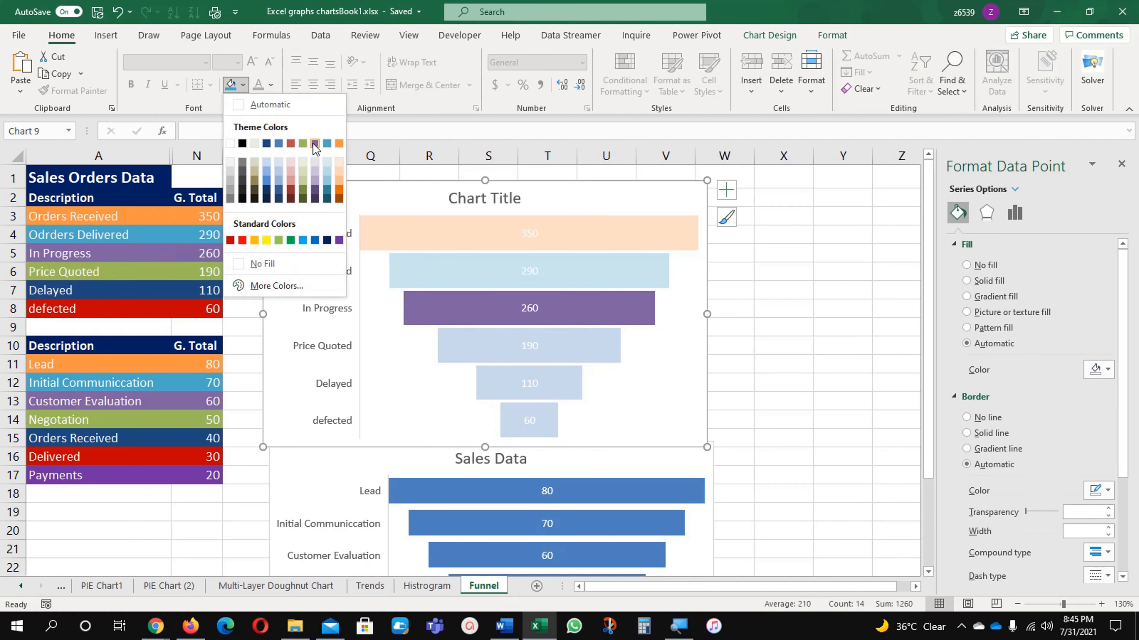
click(314, 143)
Fill the Price Quoted bar with the green theme colour and the Delayed bar with dark blue.
click(453, 343)
click(244, 86)
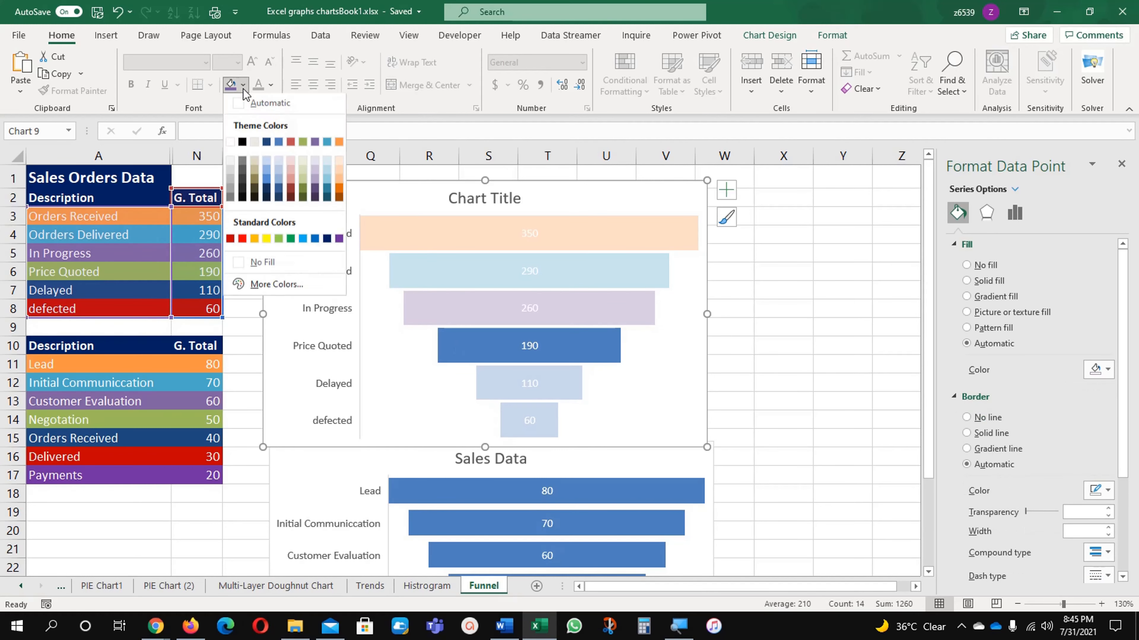
click(303, 143)
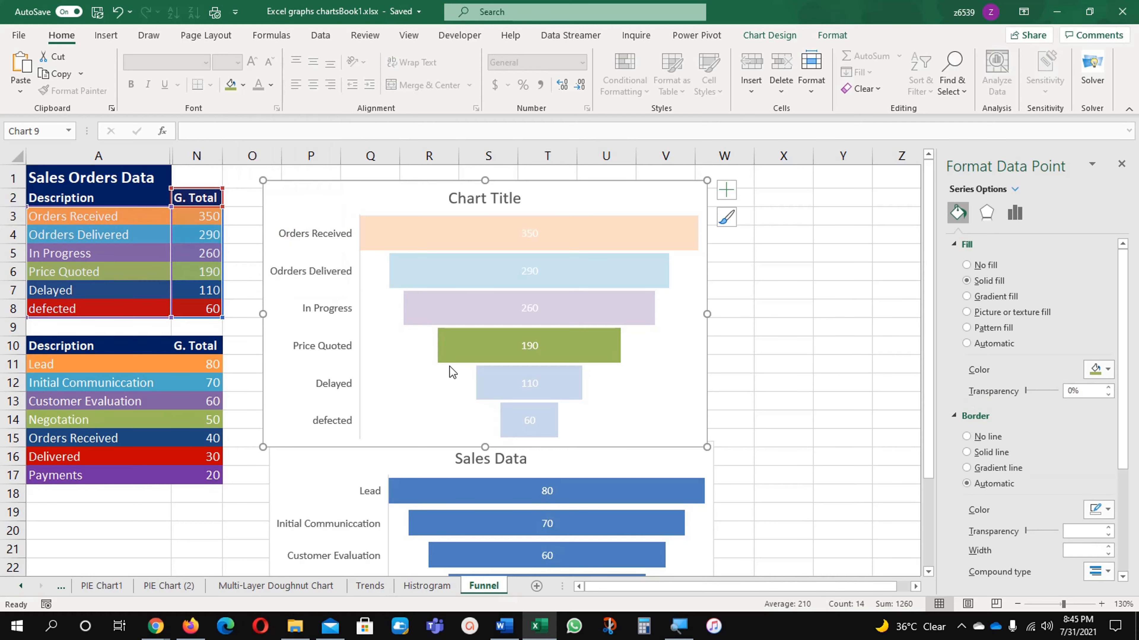
click(507, 395)
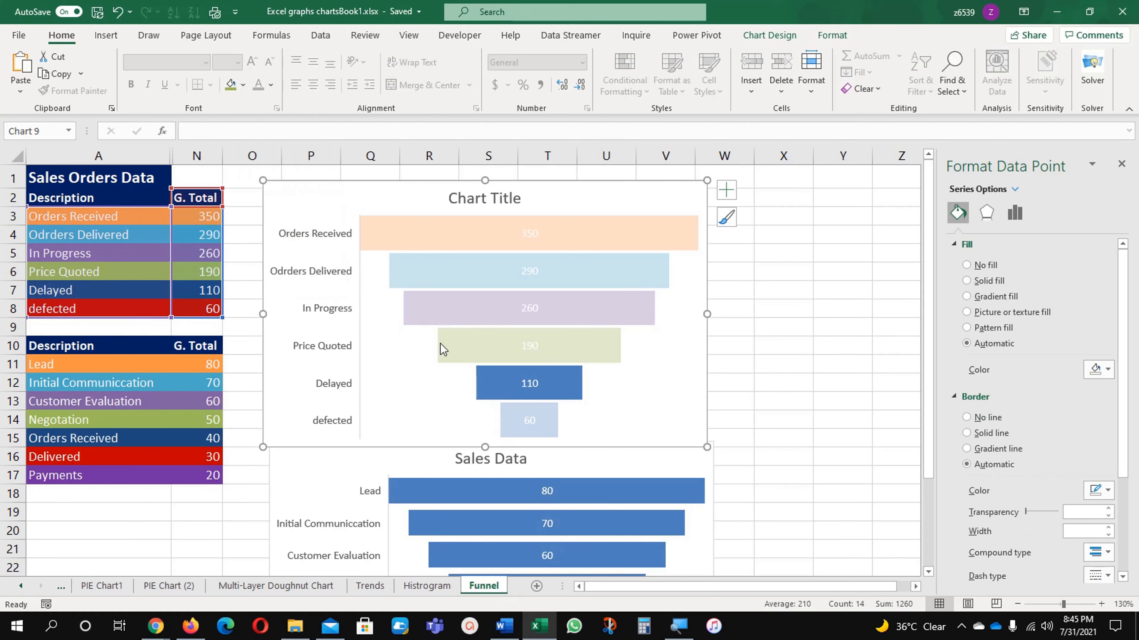
click(242, 86)
click(263, 145)
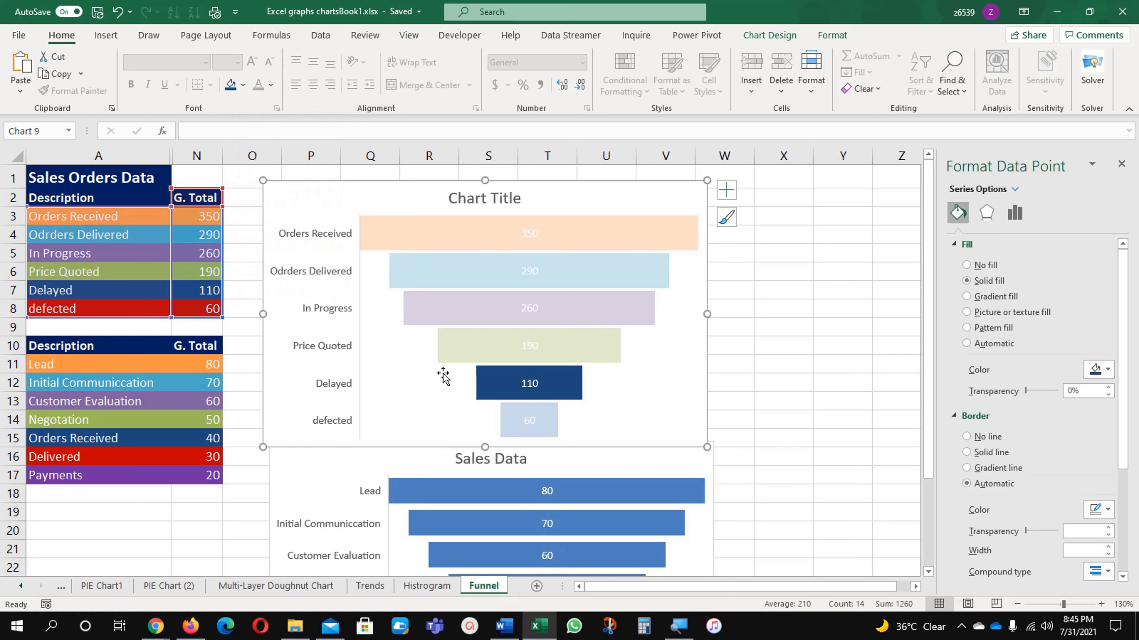
Fill the defected bar with the standard dark red and deselect the chart.
click(517, 413)
click(243, 86)
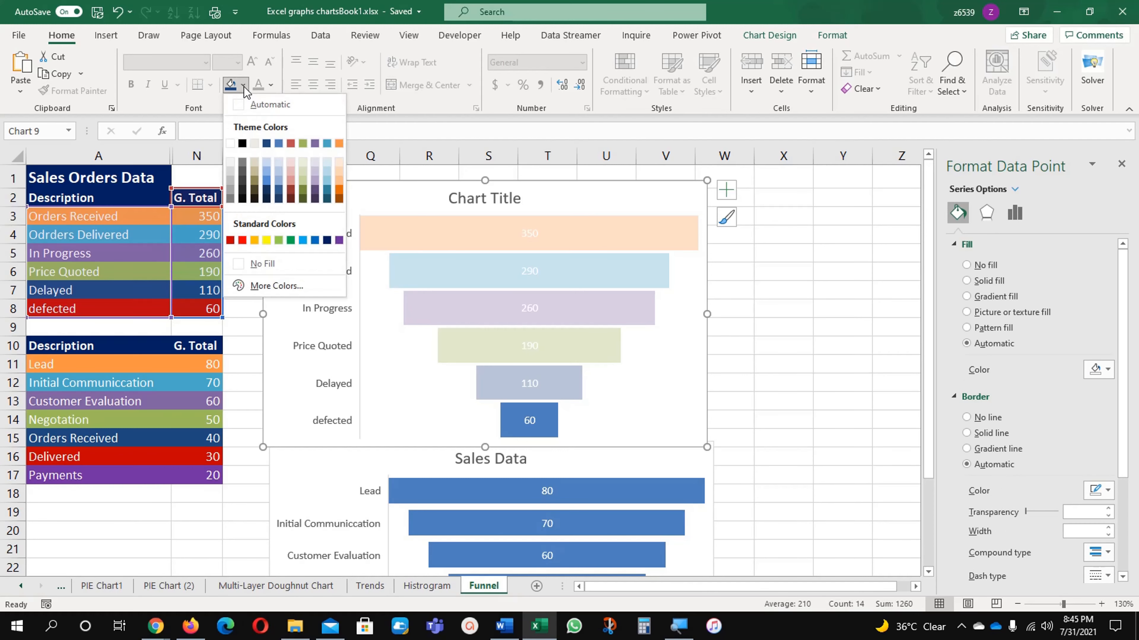
click(231, 240)
click(769, 462)
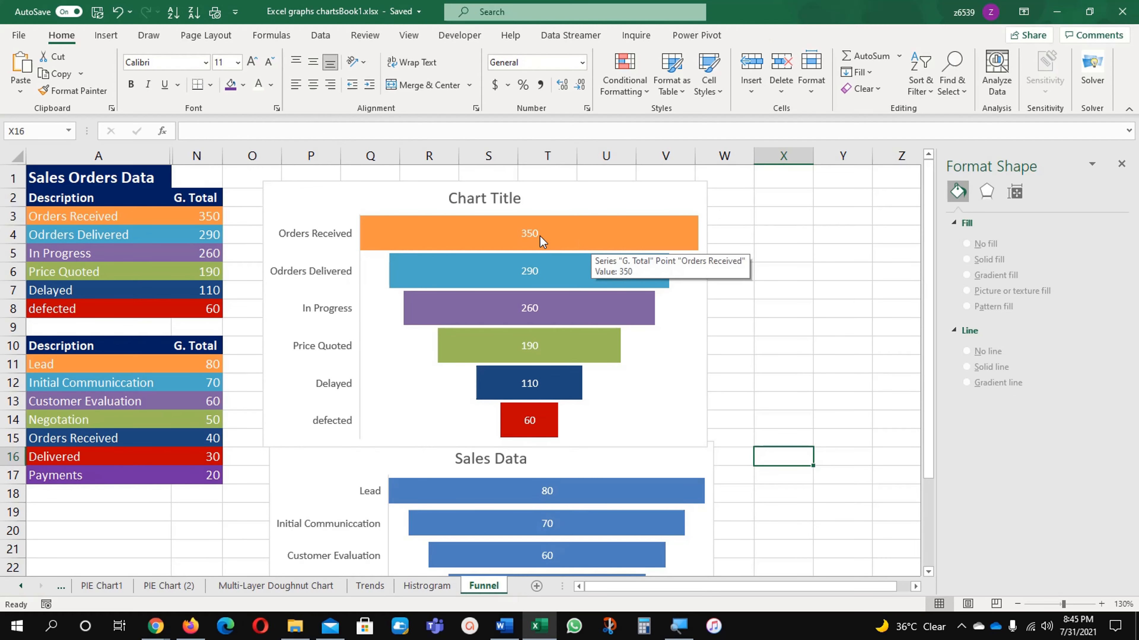
Set the gap width of the G. Total series in the coloured funnel chart to about 31%.
click(530, 234)
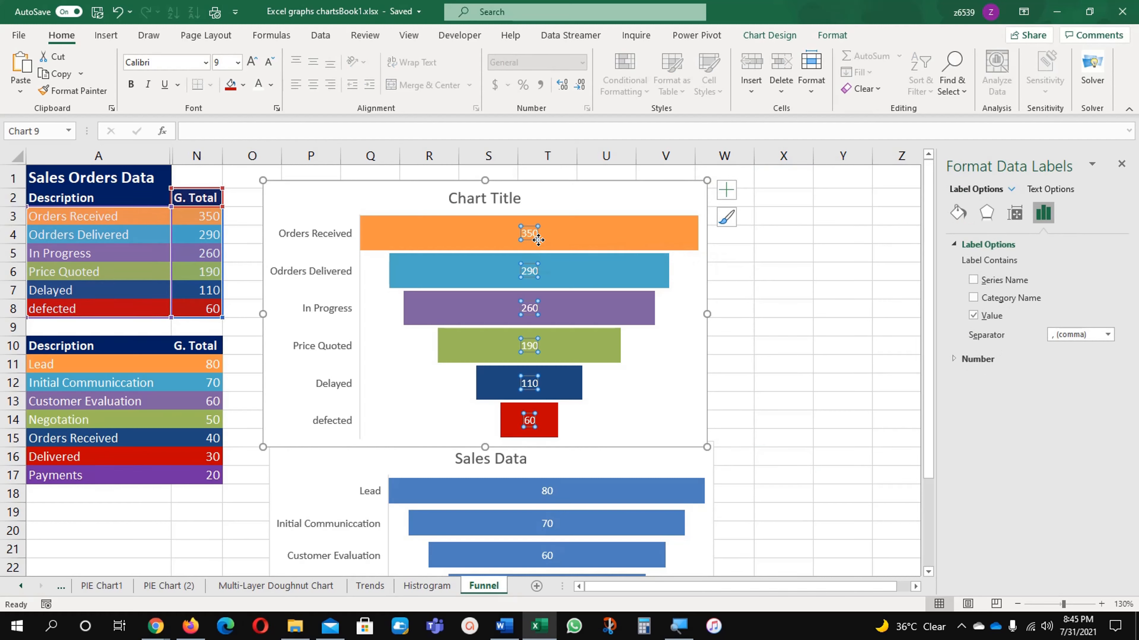
click(592, 230)
right_click(592, 229)
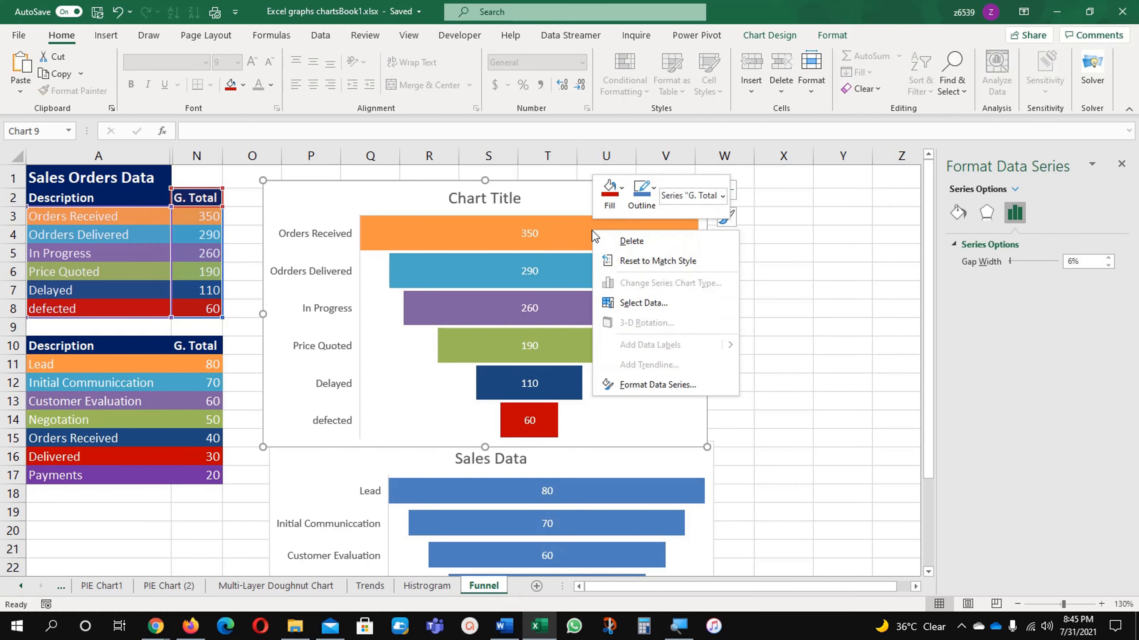
click(665, 387)
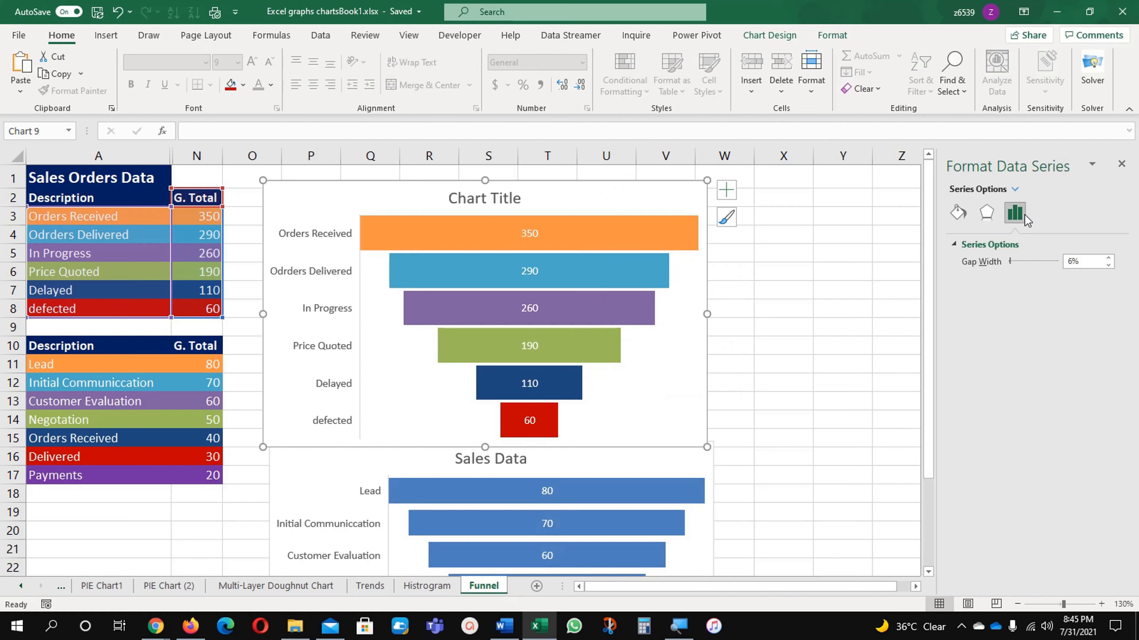
click(1108, 265)
click(1108, 266)
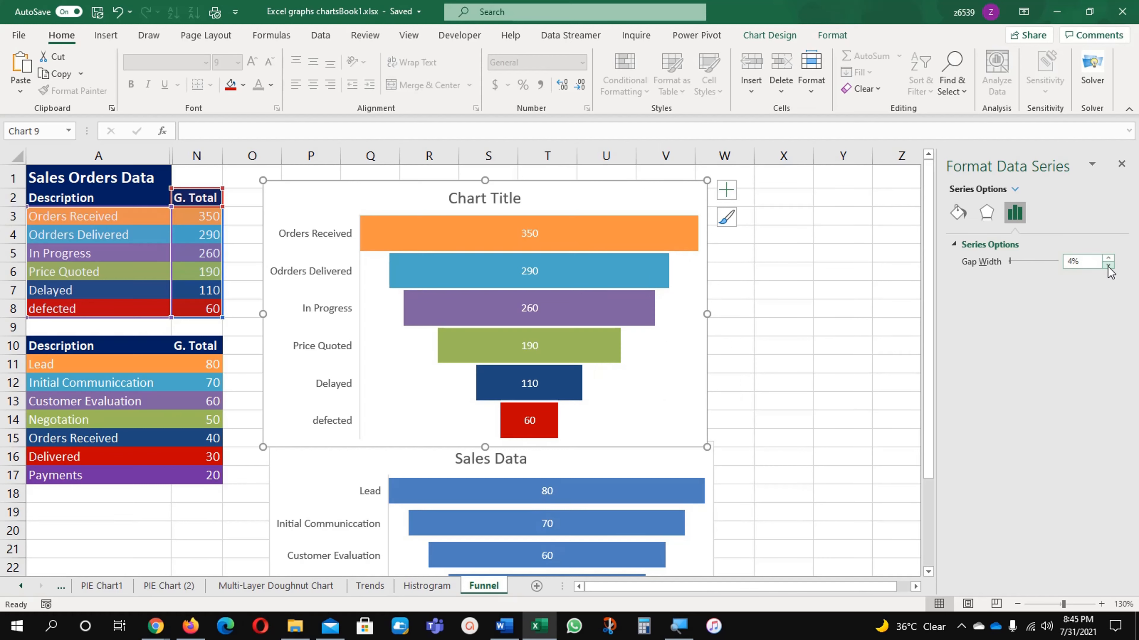
click(1108, 266)
click(1108, 266)
click(1108, 265)
click(1108, 259)
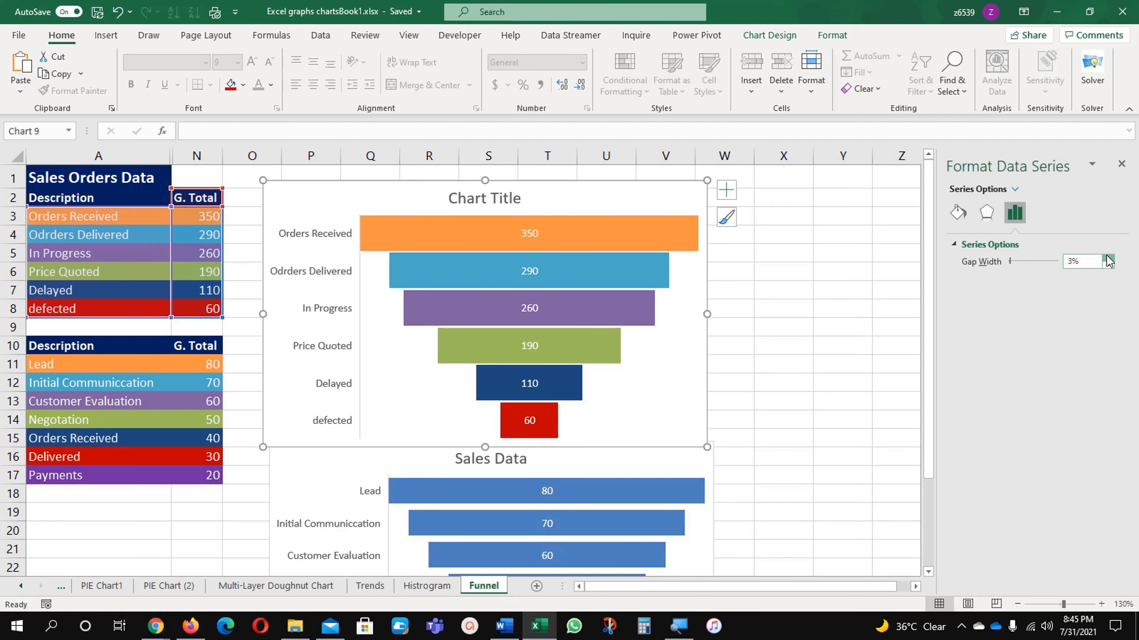
click(1108, 259)
click(1108, 259)
click(1108, 259)
click(1108, 259)
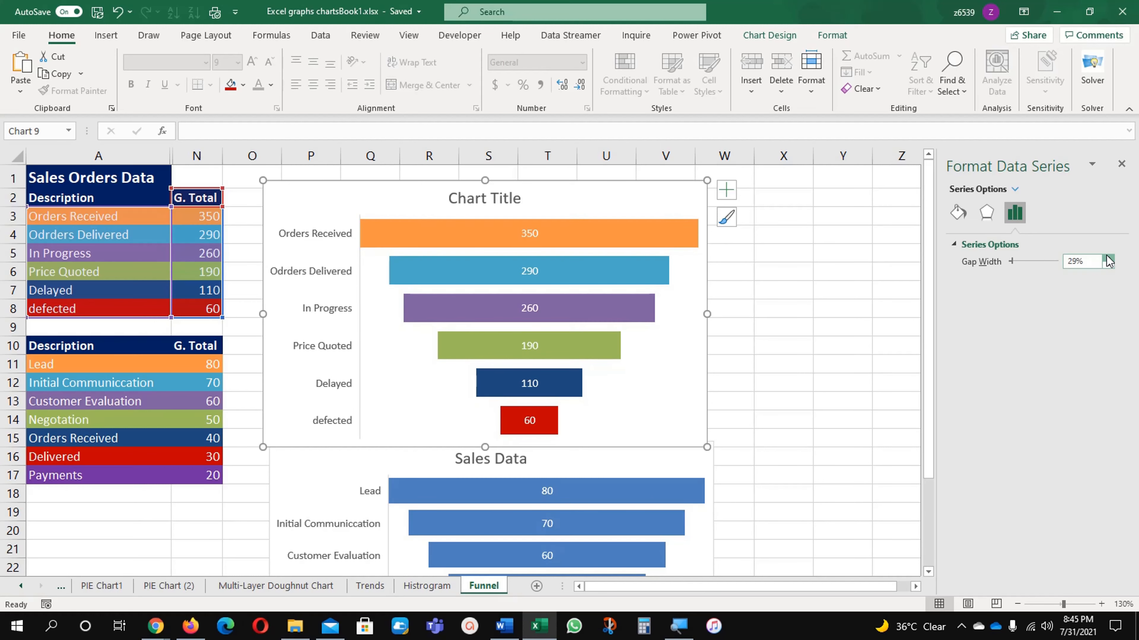
click(1108, 259)
click(1108, 259)
click(1108, 259)
click(1108, 265)
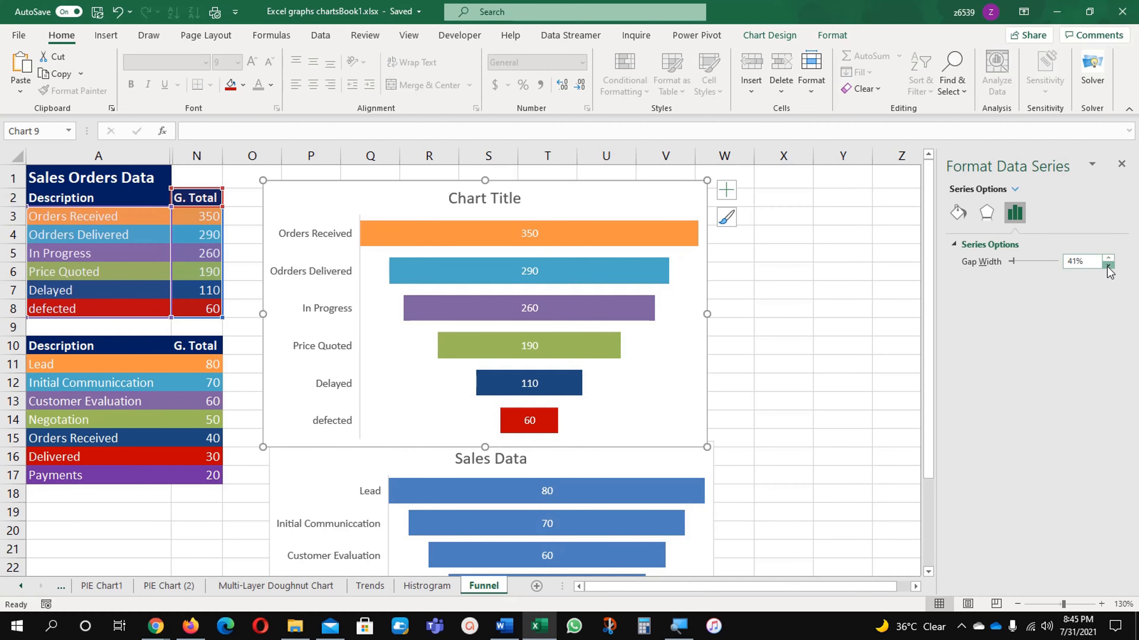
click(1108, 265)
click(1108, 265)
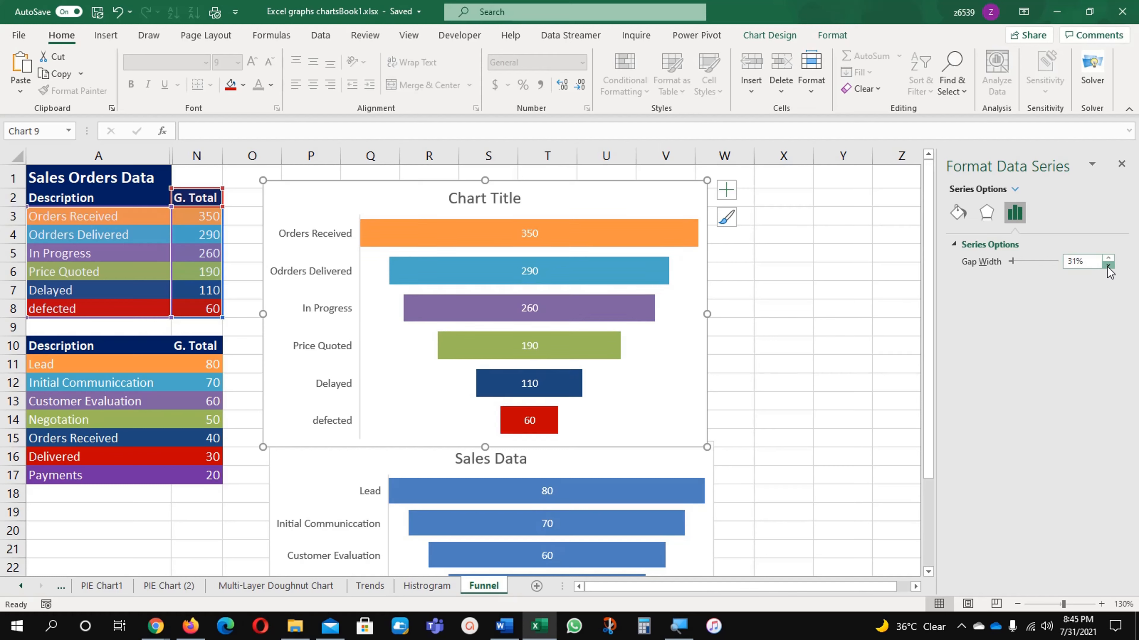
Add the category name beside the value in the coloured funnel chart's data labels.
click(529, 384)
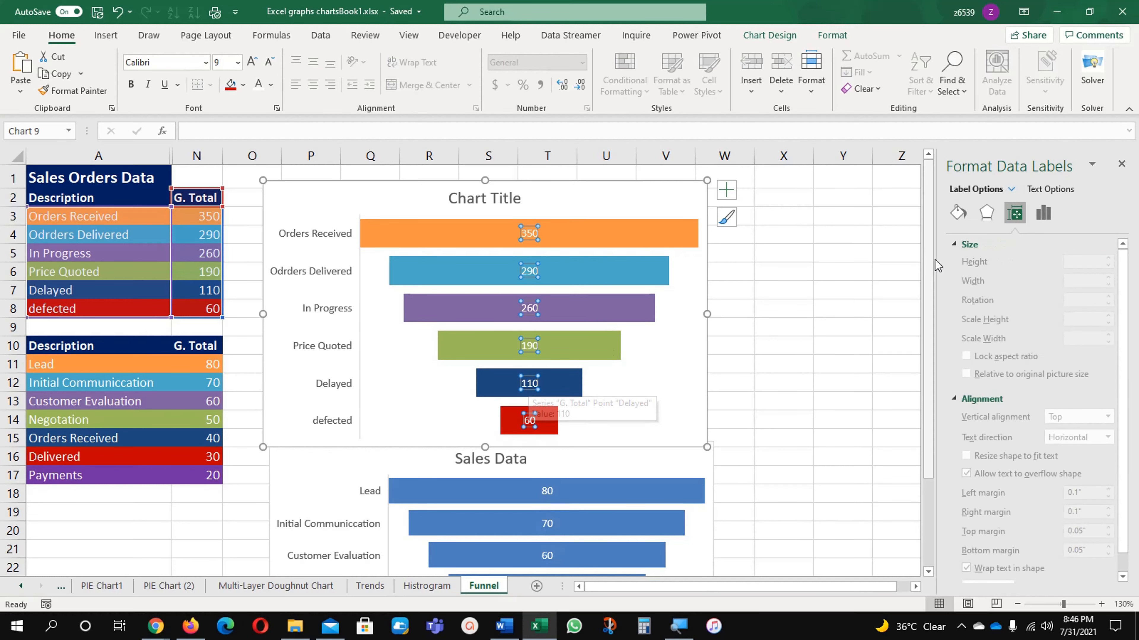
click(1043, 213)
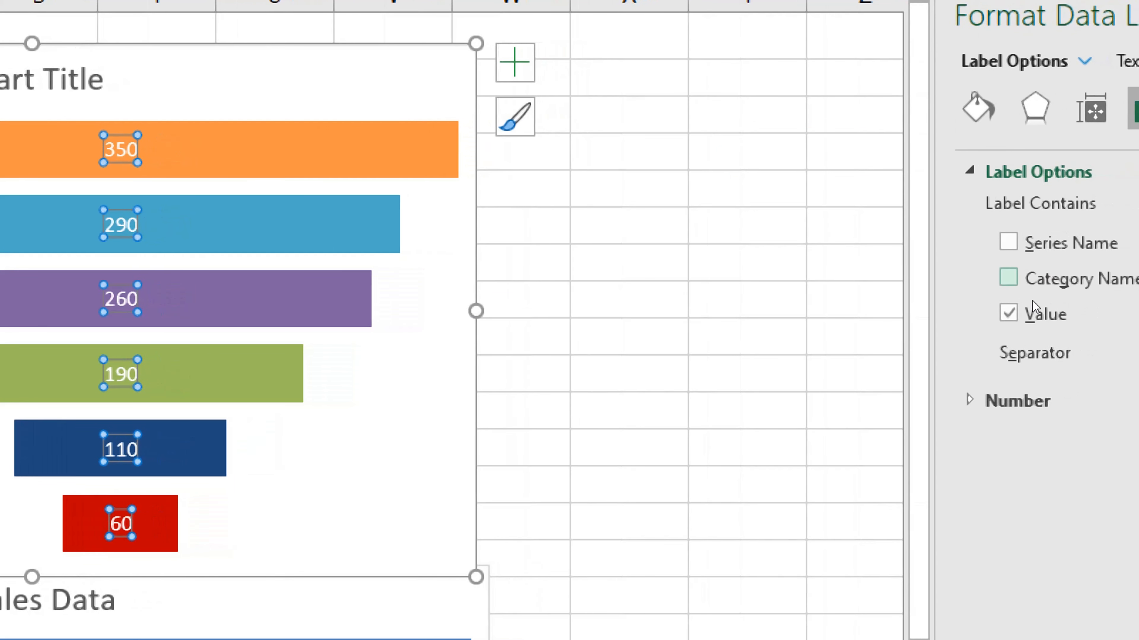
click(1134, 297)
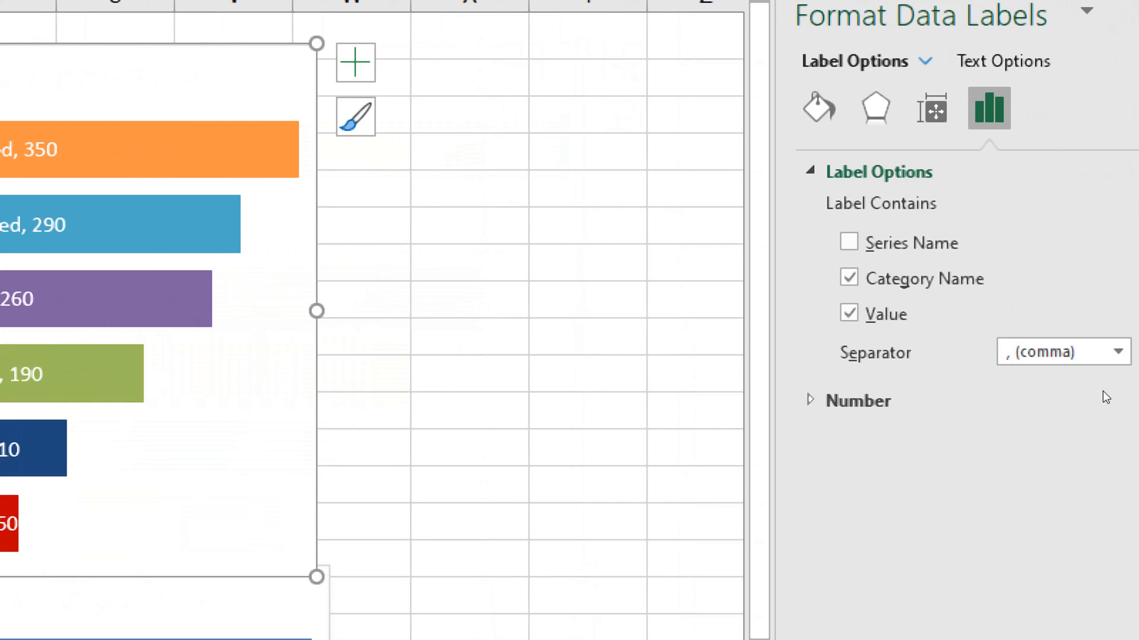
Set the separator between category name and value in the data labels to New Line.
click(1116, 351)
key(Down)
key(Down)
key(Down)
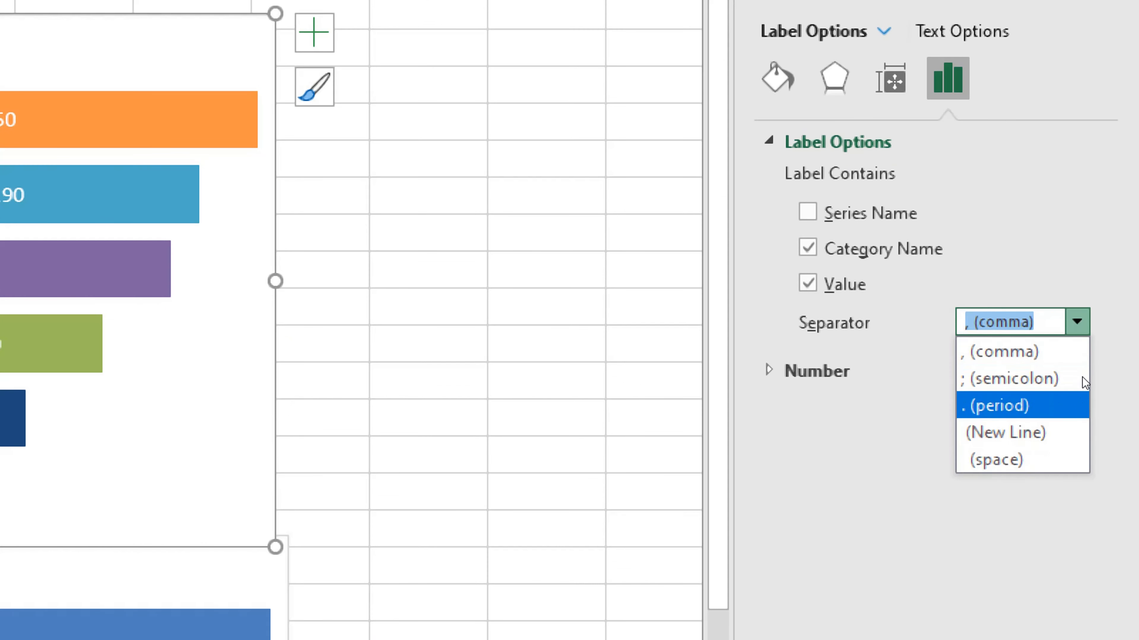
key(Down)
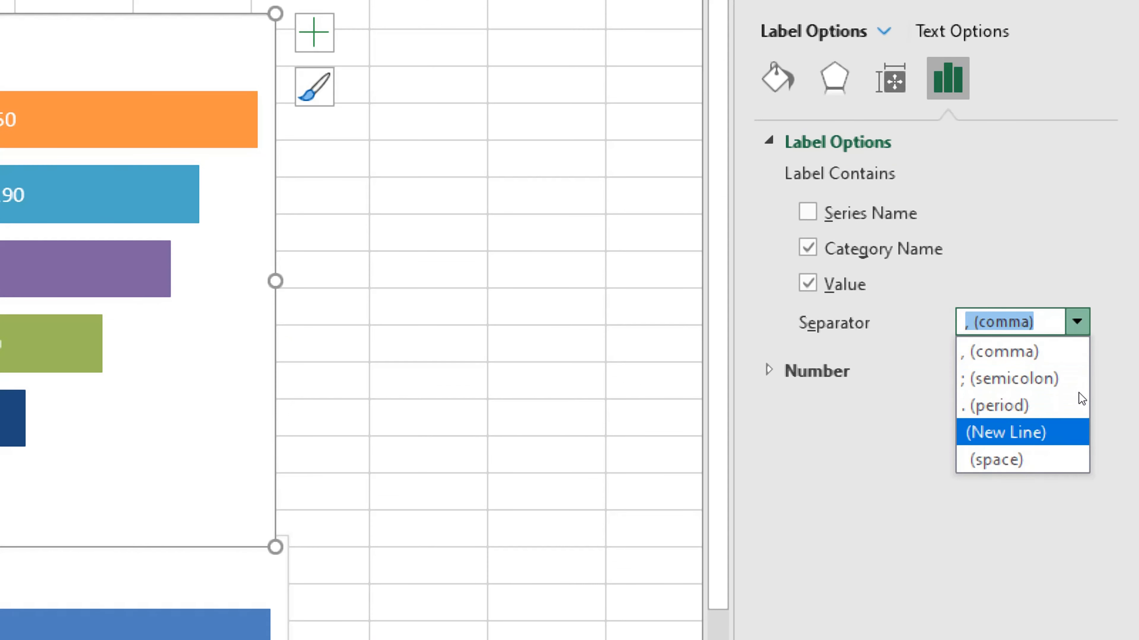
key(Return)
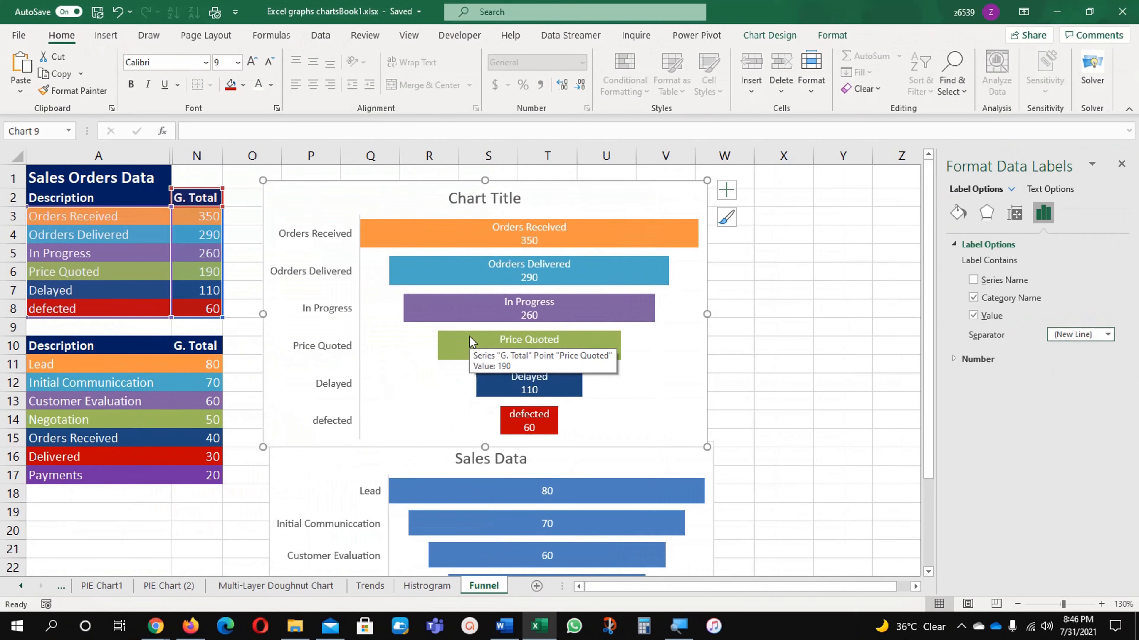
Try the Number, Currency, Accounting and Date formats on the data label values and return them to General.
click(964, 358)
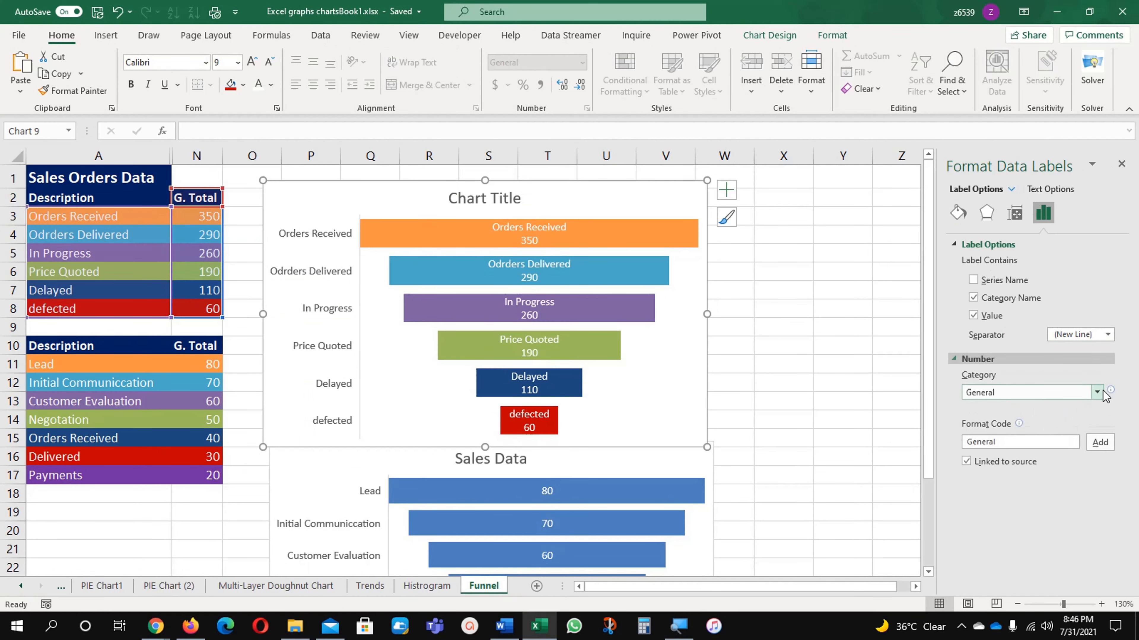
click(1098, 392)
click(1056, 417)
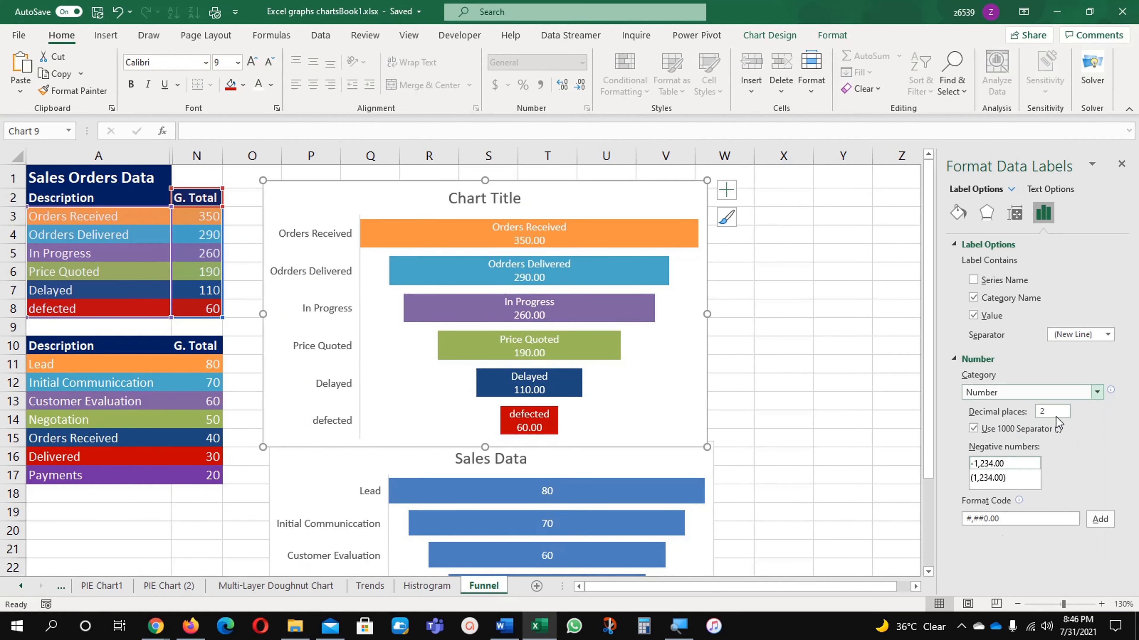
click(1095, 393)
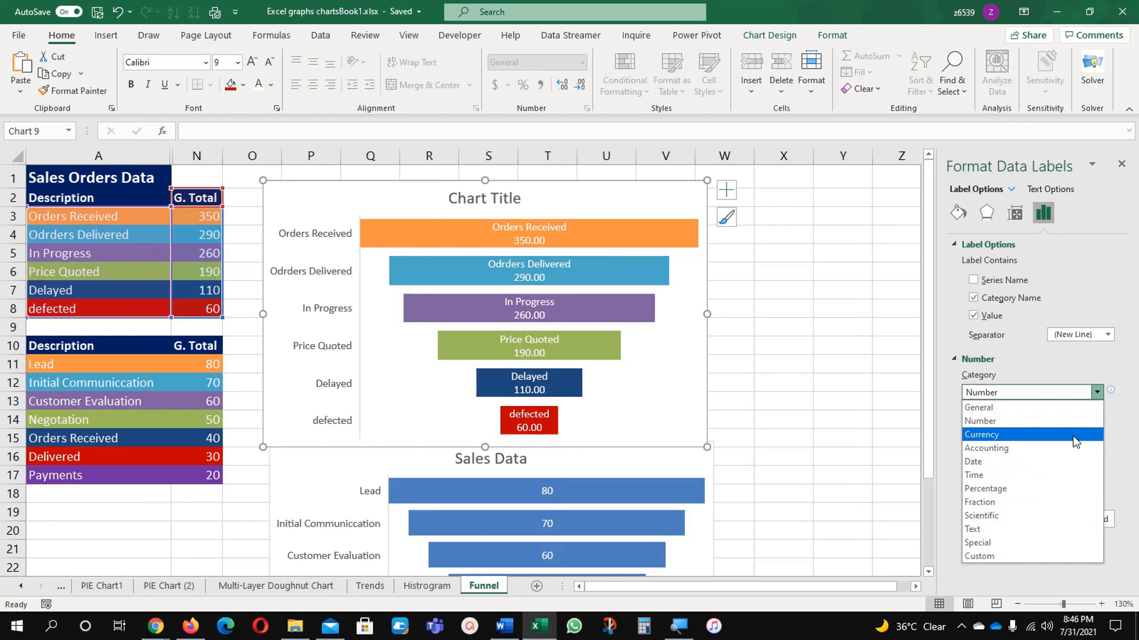
click(1075, 442)
click(1096, 393)
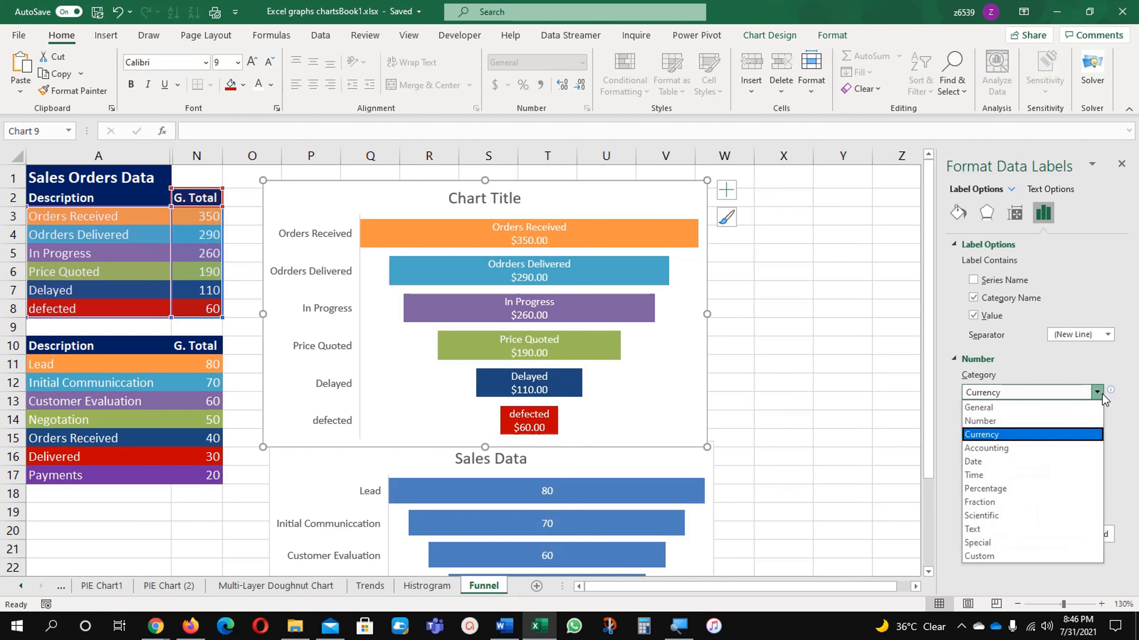
click(1078, 446)
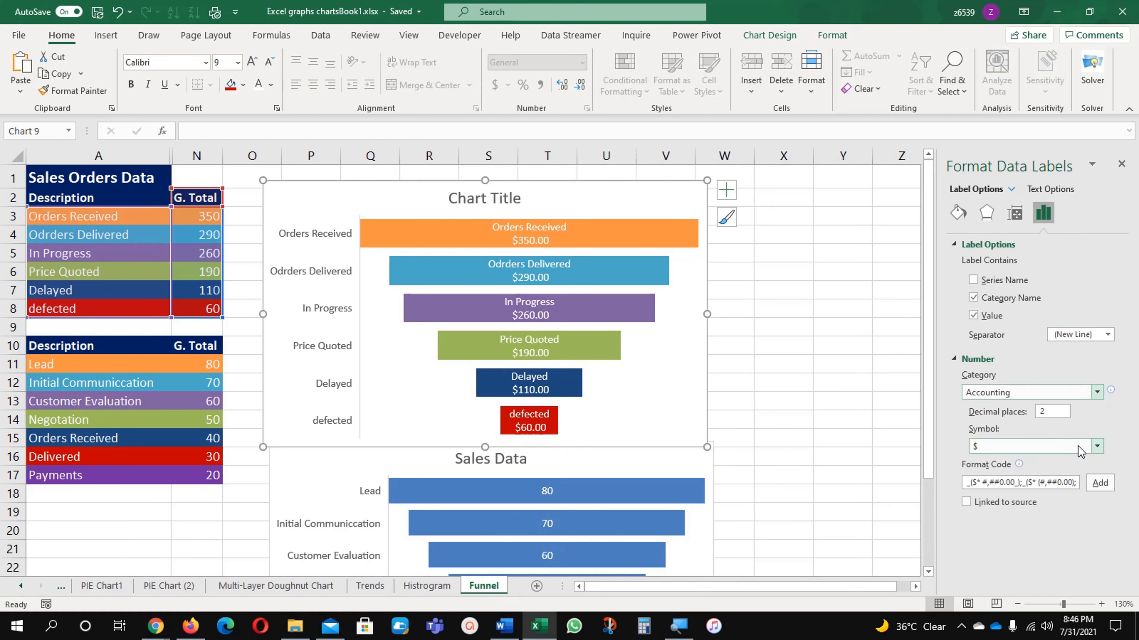
click(1094, 393)
click(1062, 453)
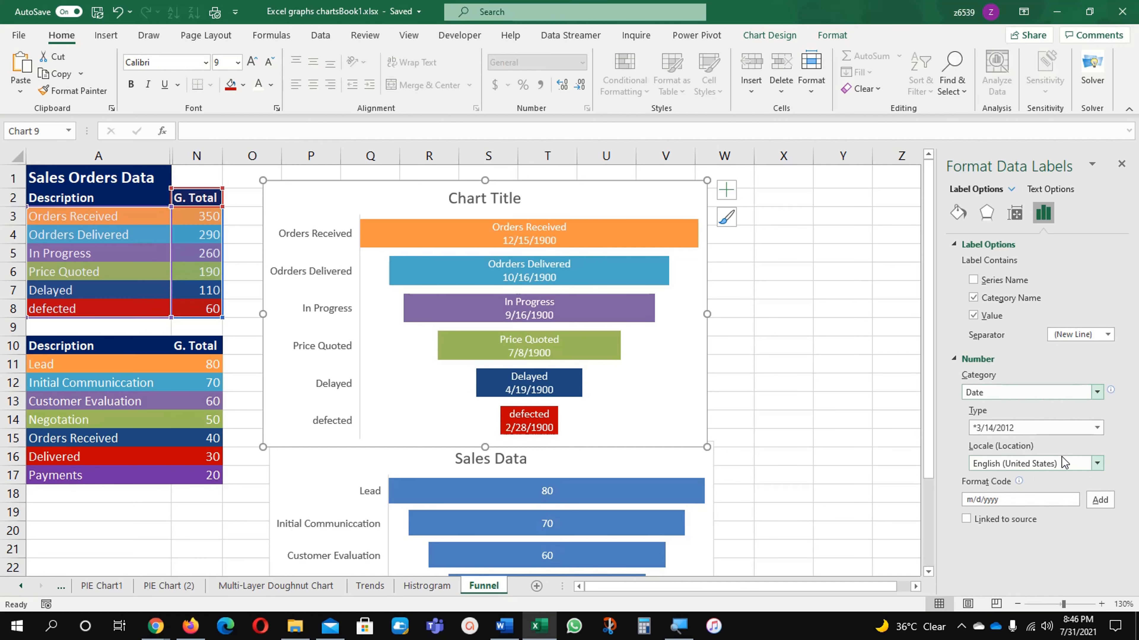
click(1095, 391)
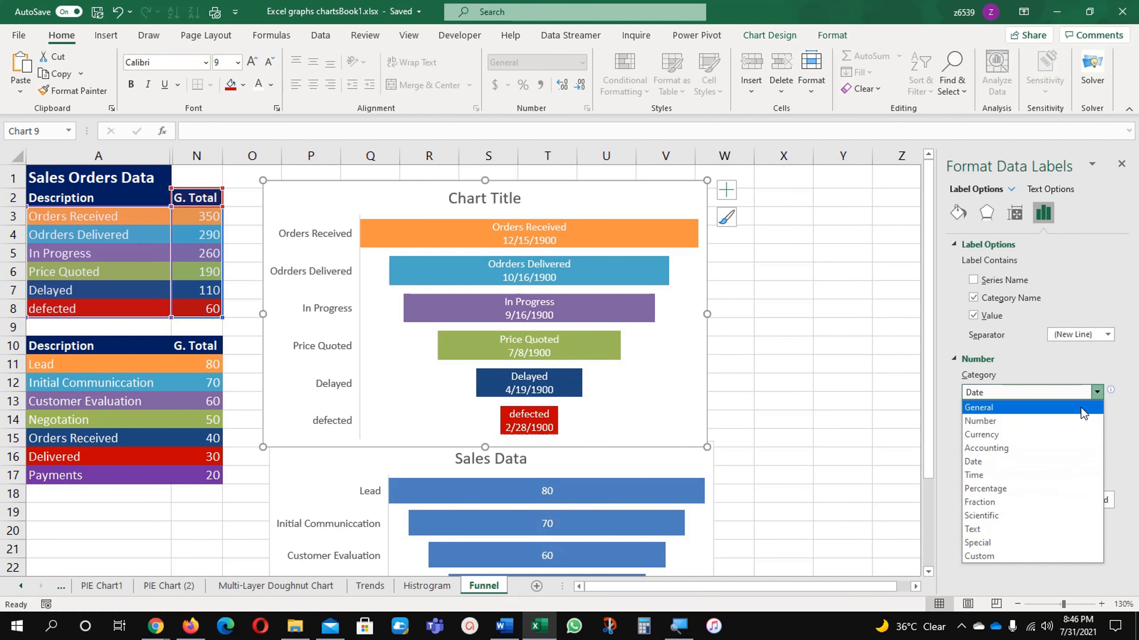
click(1080, 404)
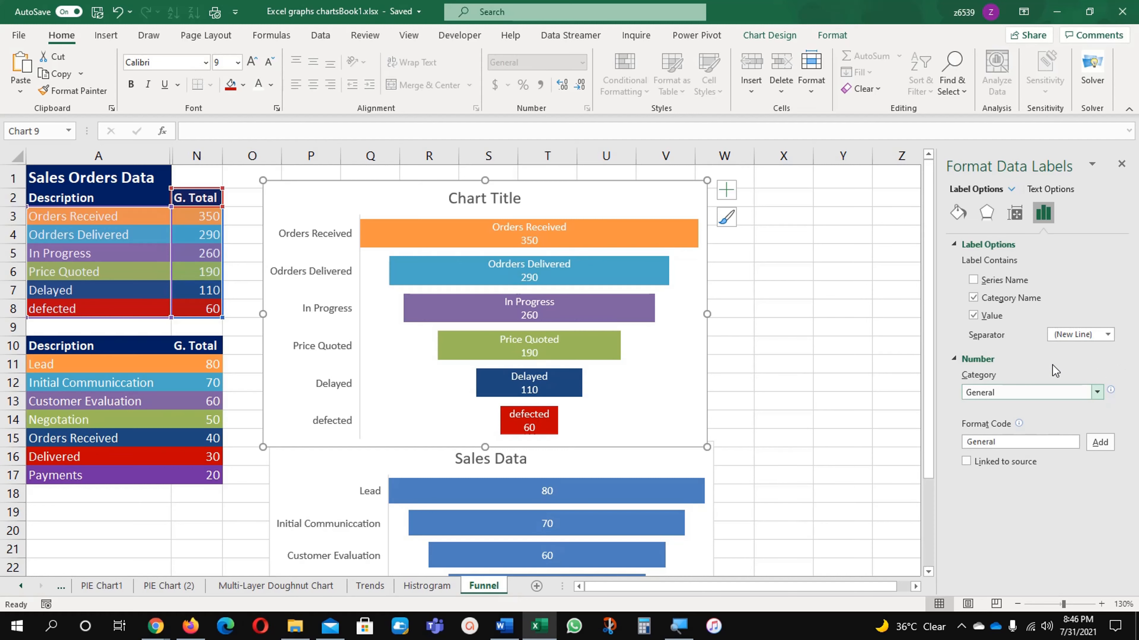
Set the data label separator to semicolon, keeping the series name out of the labels.
click(1065, 357)
click(1091, 334)
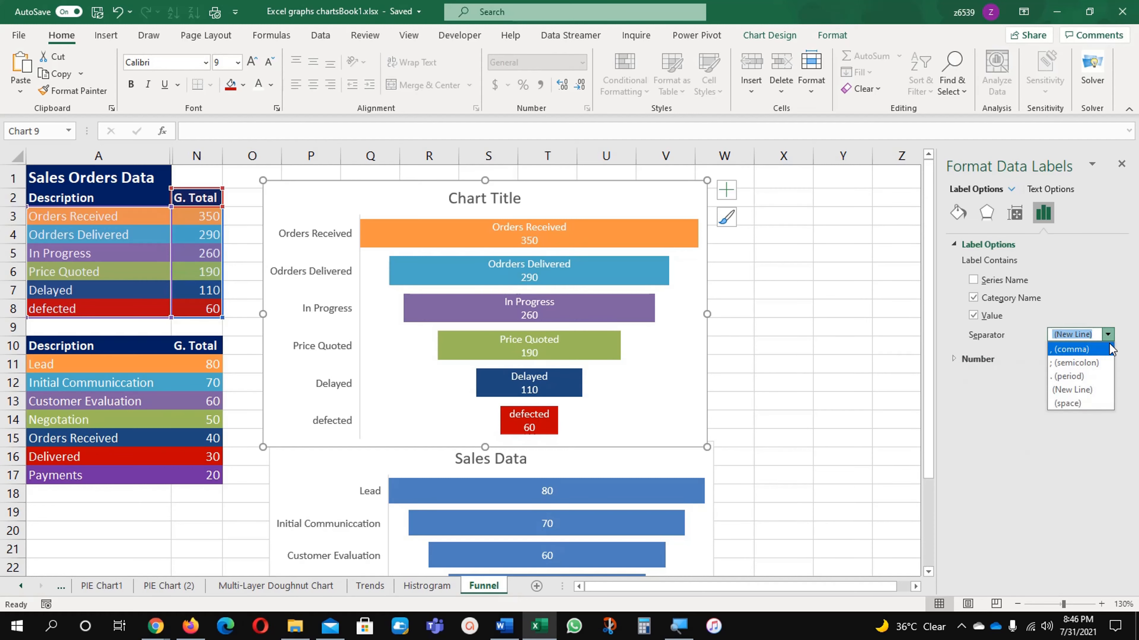
click(1098, 363)
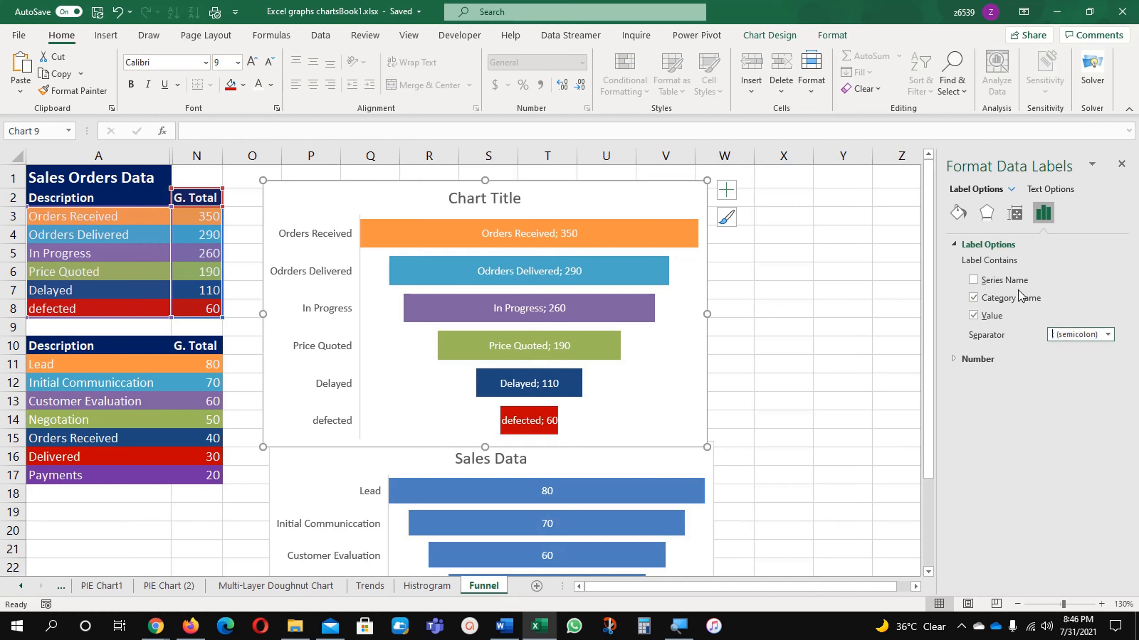
click(1014, 283)
click(1014, 283)
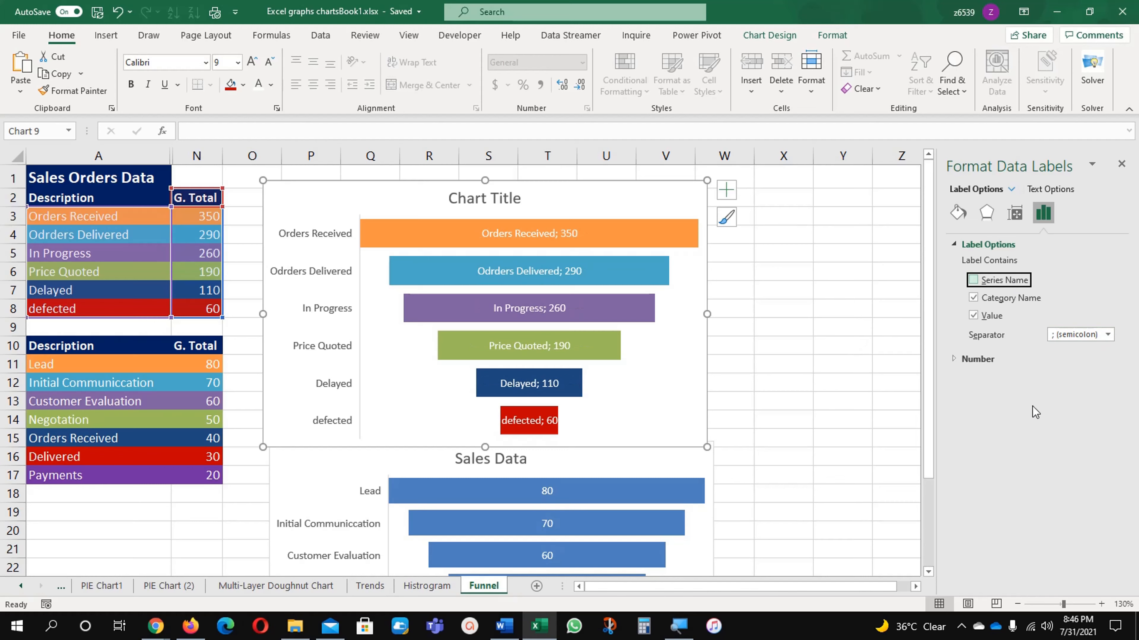
click(656, 389)
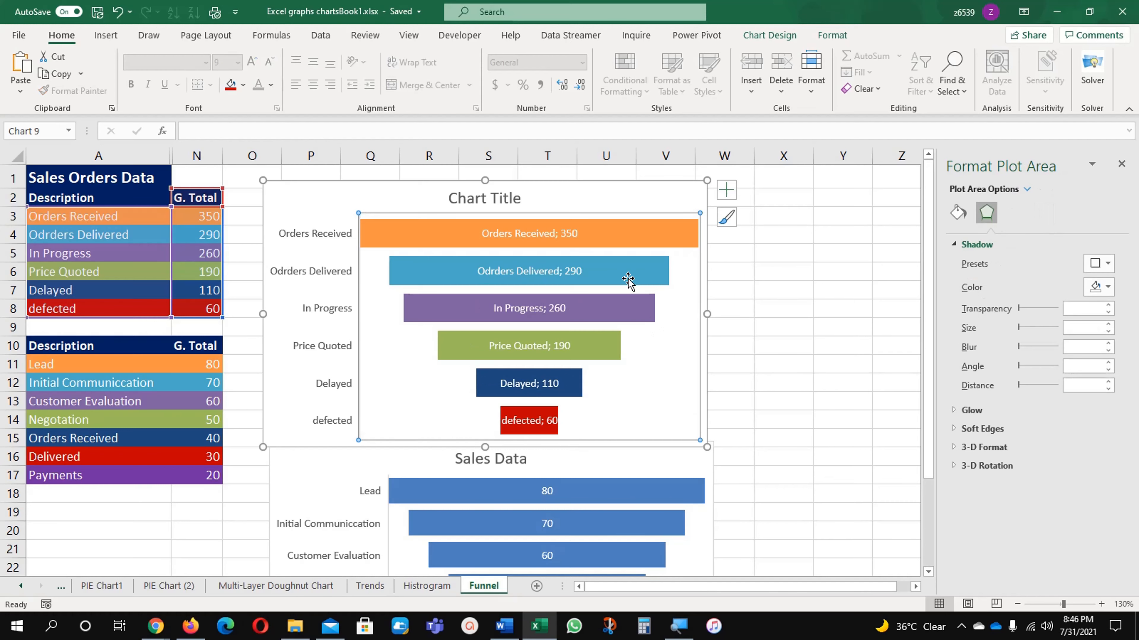
Replace the title of the coloured funnel chart with "Sales Data" and deselect the chart.
click(514, 206)
click(468, 199)
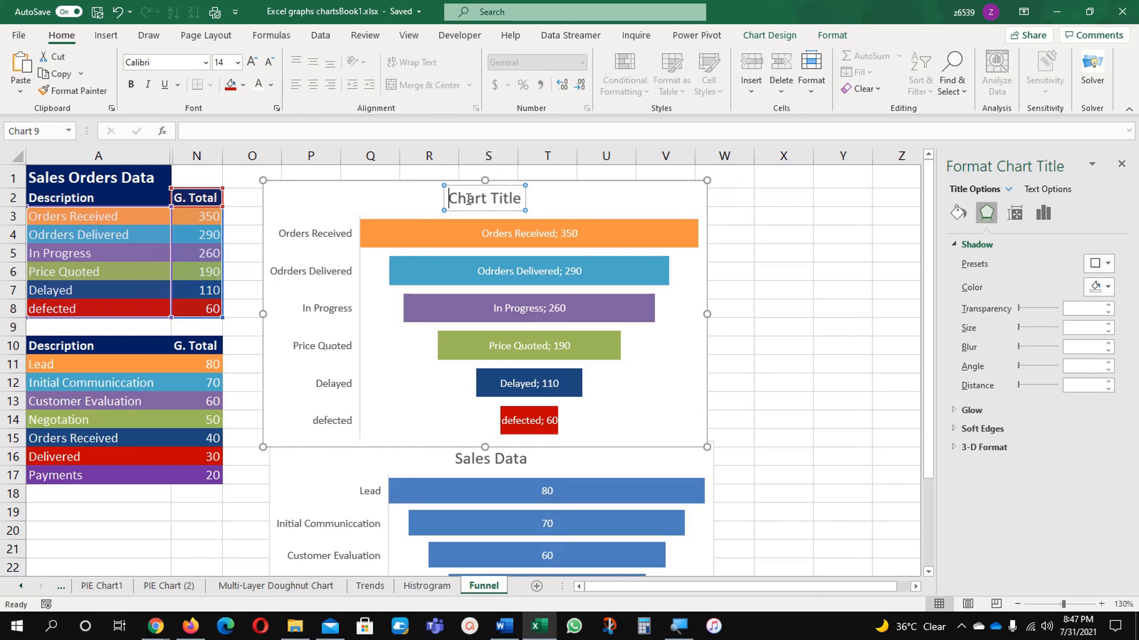
drag(469, 199, 525, 195)
key(Delete)
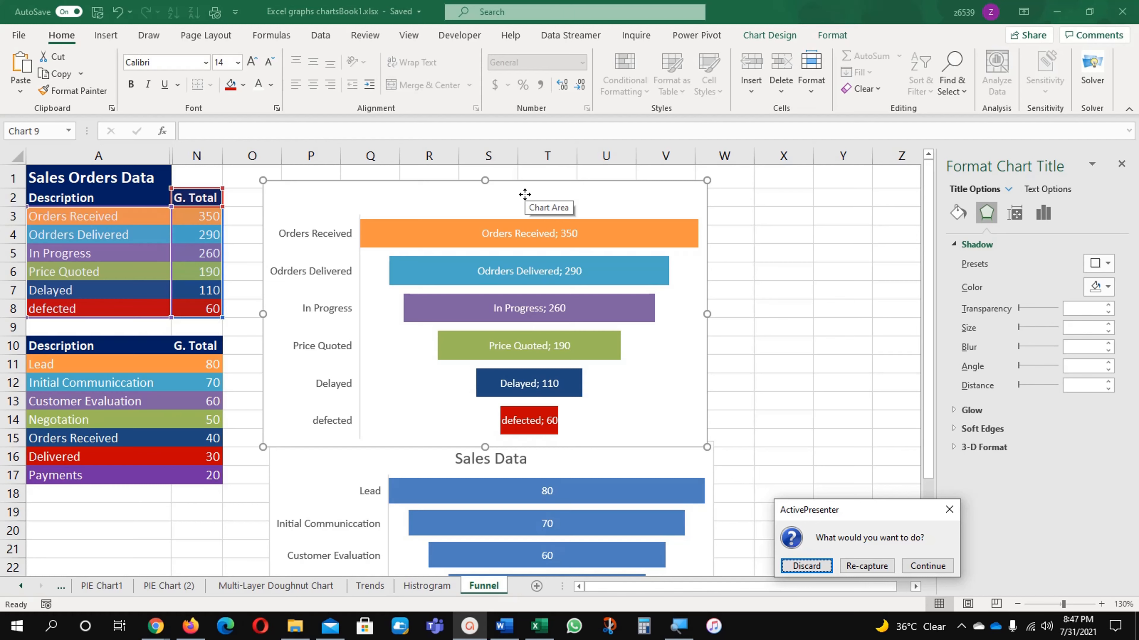
click(524, 194)
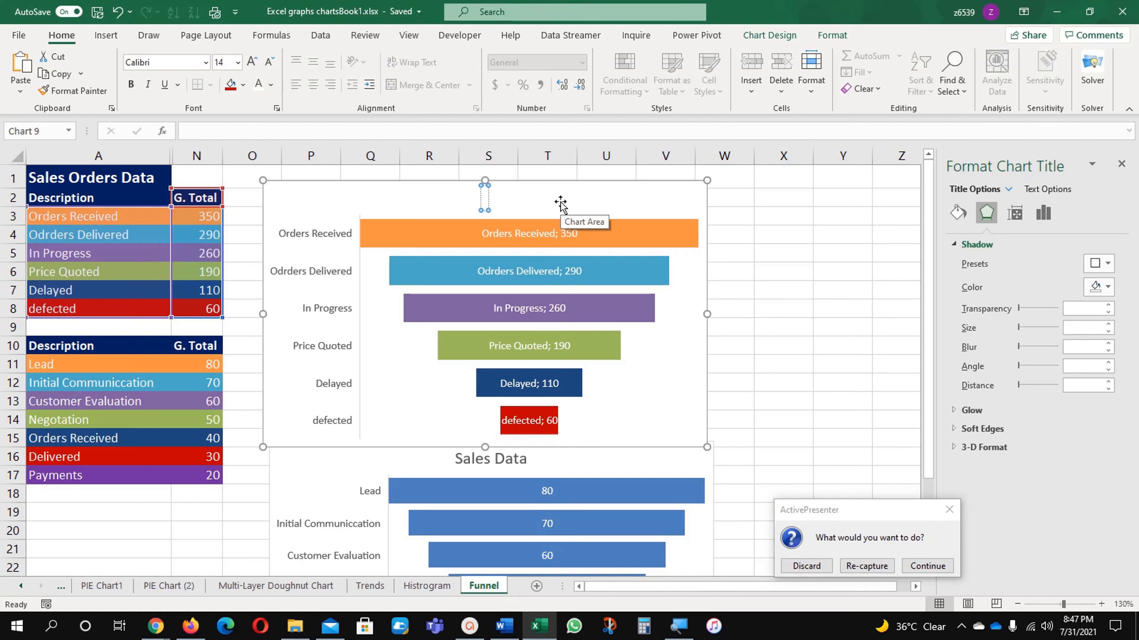
text(Data)
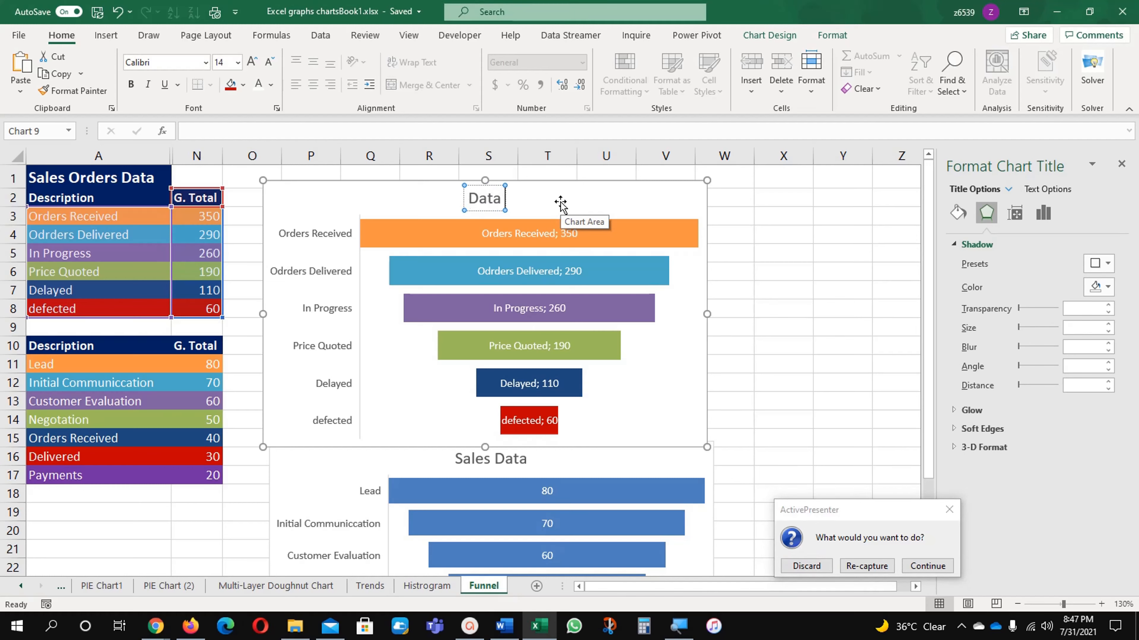
text(Sales)
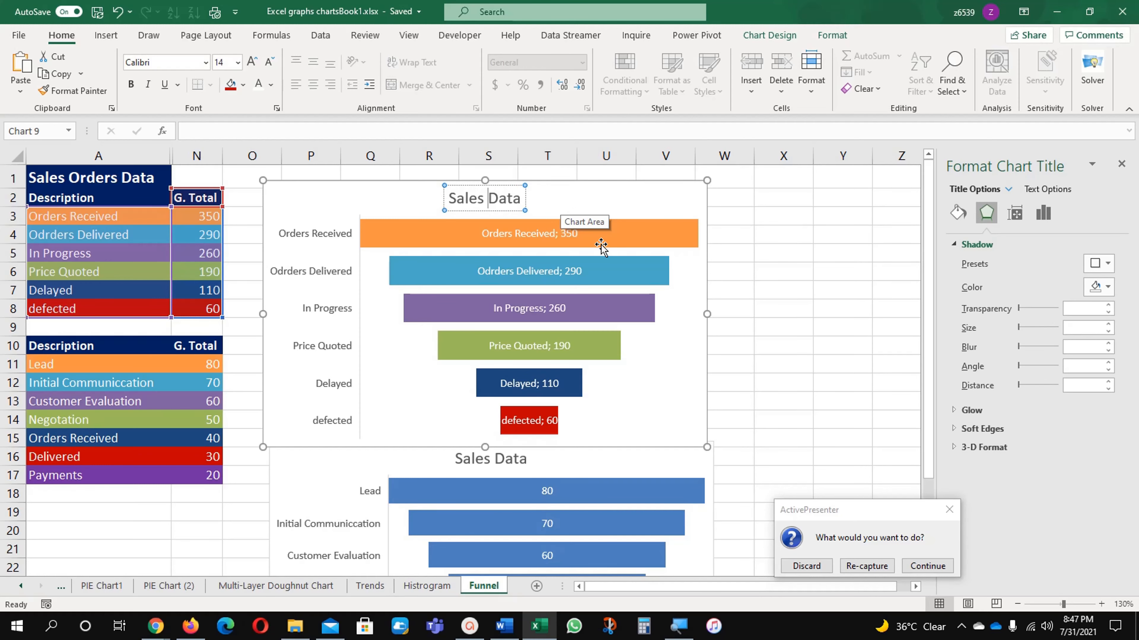
click(801, 327)
Delete the old blue Sales Data funnel chart below the coloured one.
scroll(415, 442, down, 1)
scroll(415, 442, down, 3)
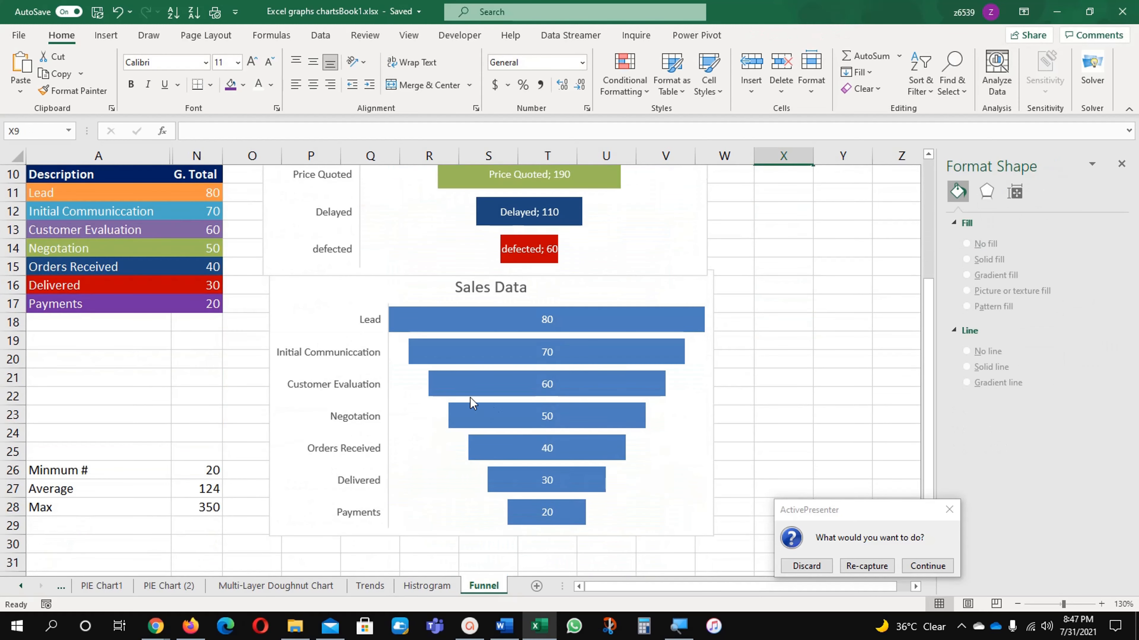
click(274, 309)
key(Delete)
Insert a funnel chart from the second table's Description and G. Total columns, A10:A17 and N10:N17.
click(99, 377)
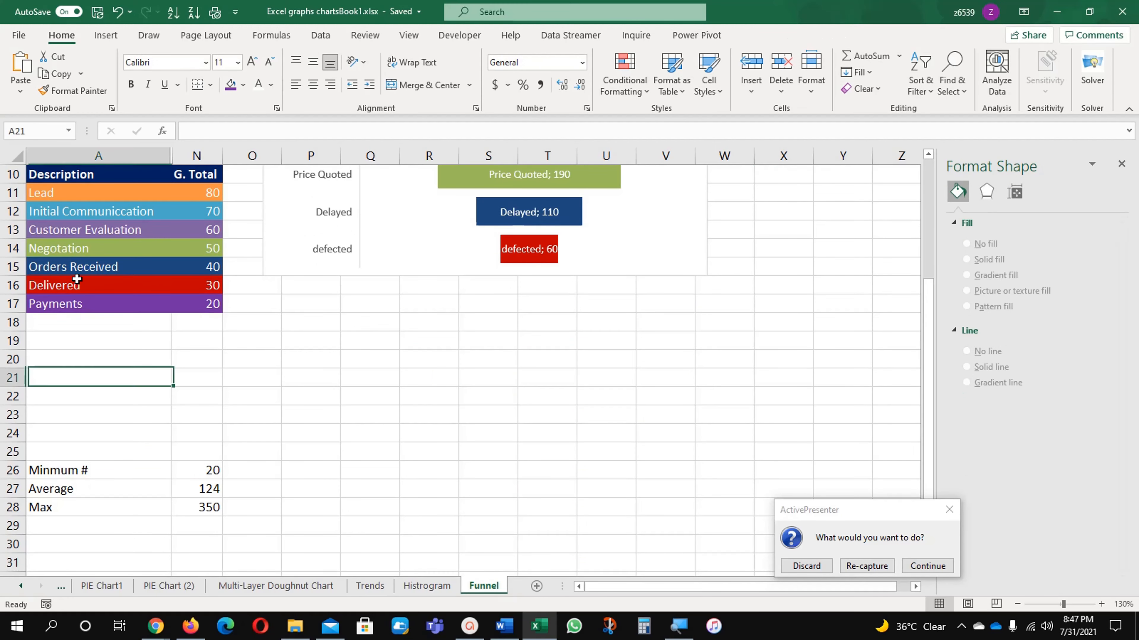
drag(62, 176, 92, 299)
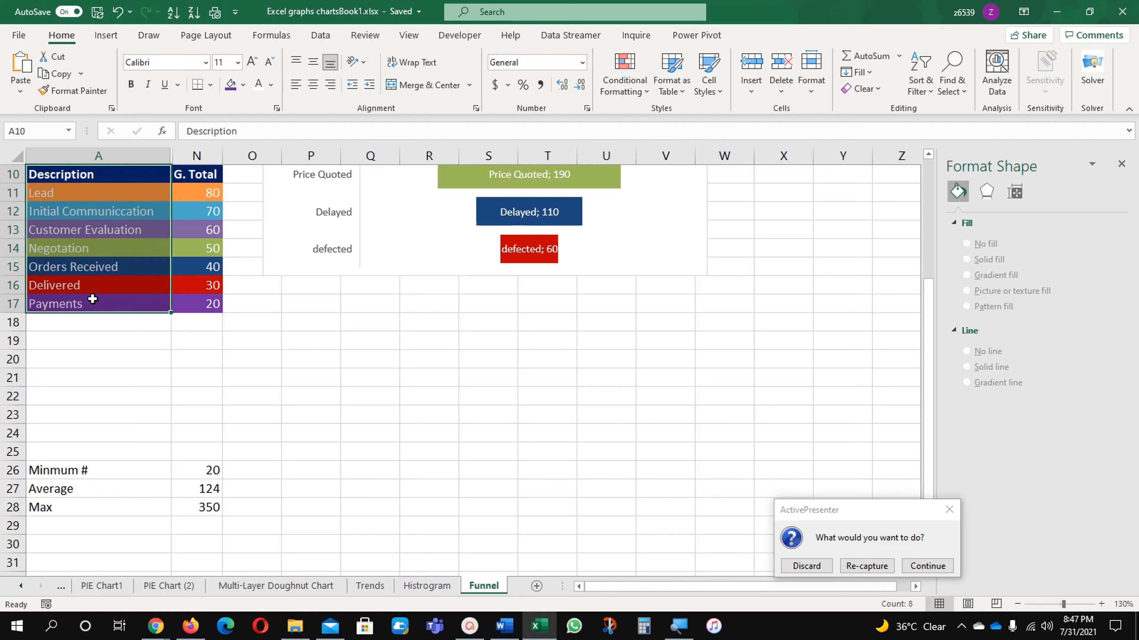
ctrl+drag(205, 178, 196, 297)
click(106, 35)
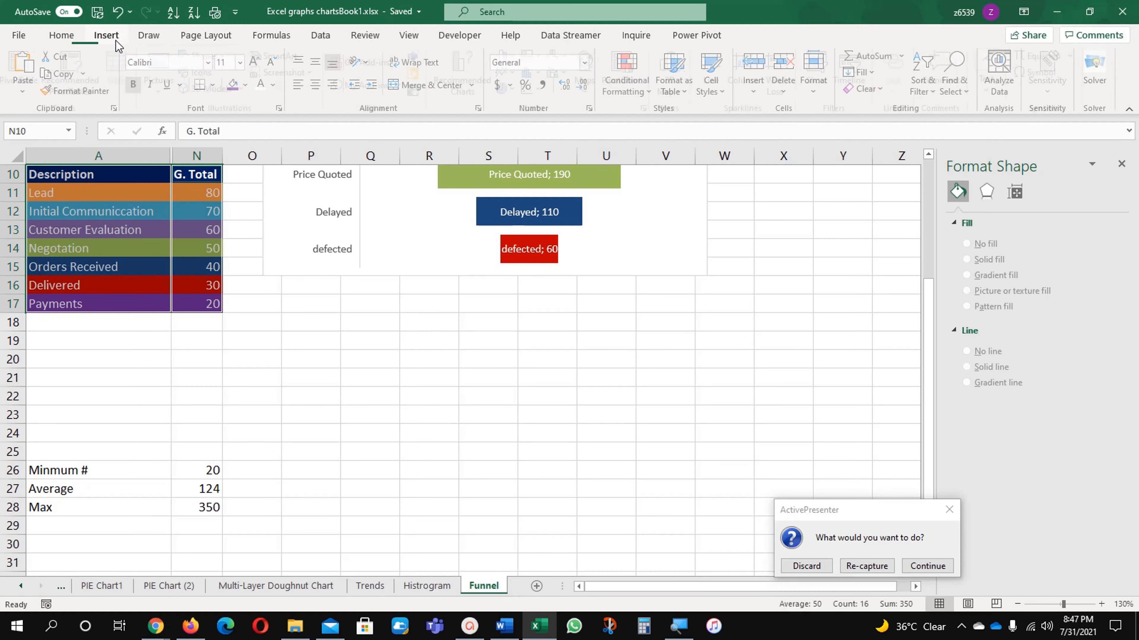
click(511, 56)
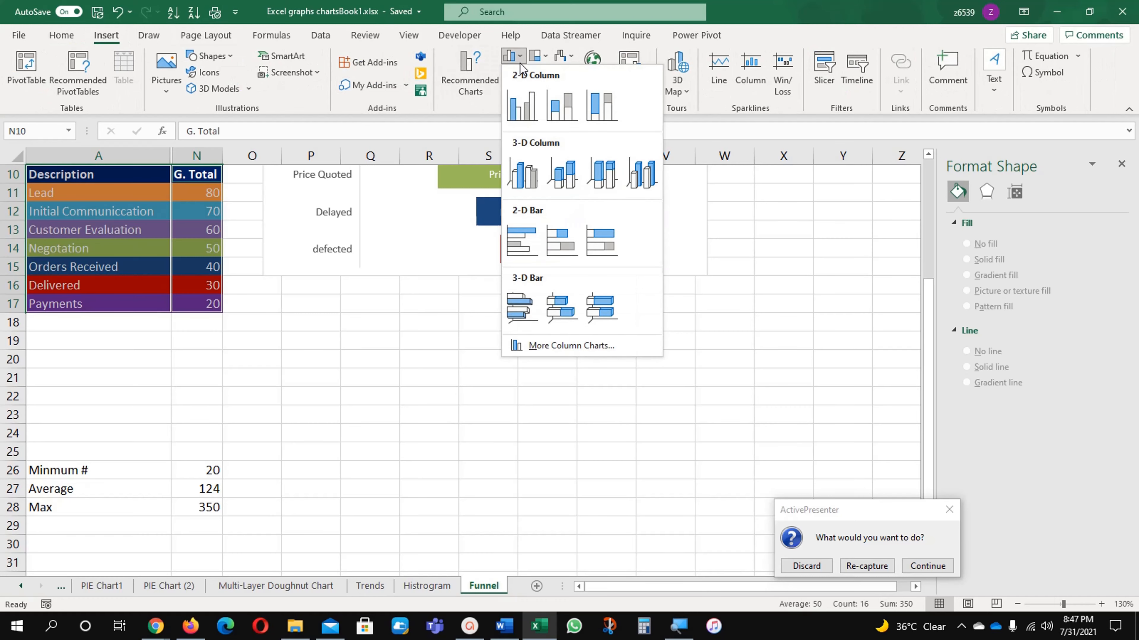
click(577, 346)
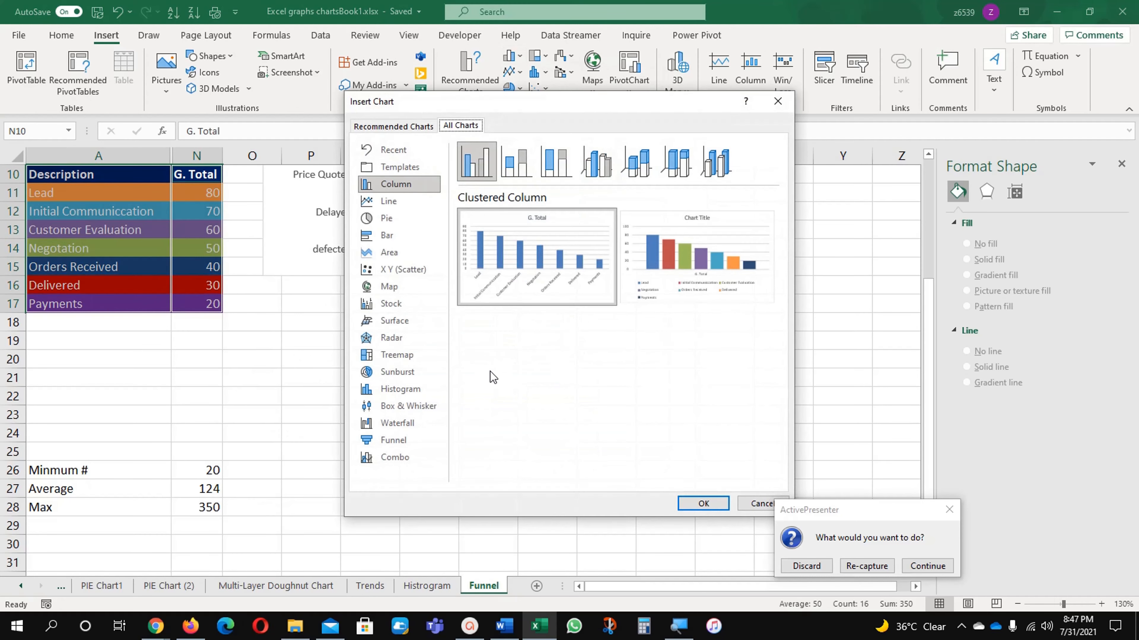
click(394, 440)
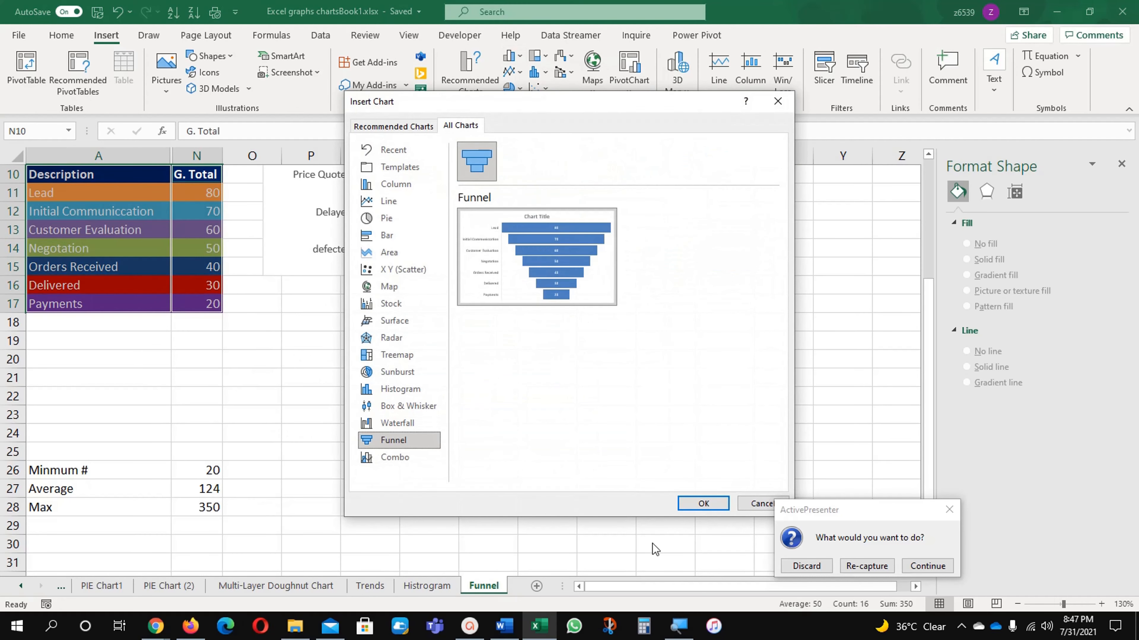
click(701, 505)
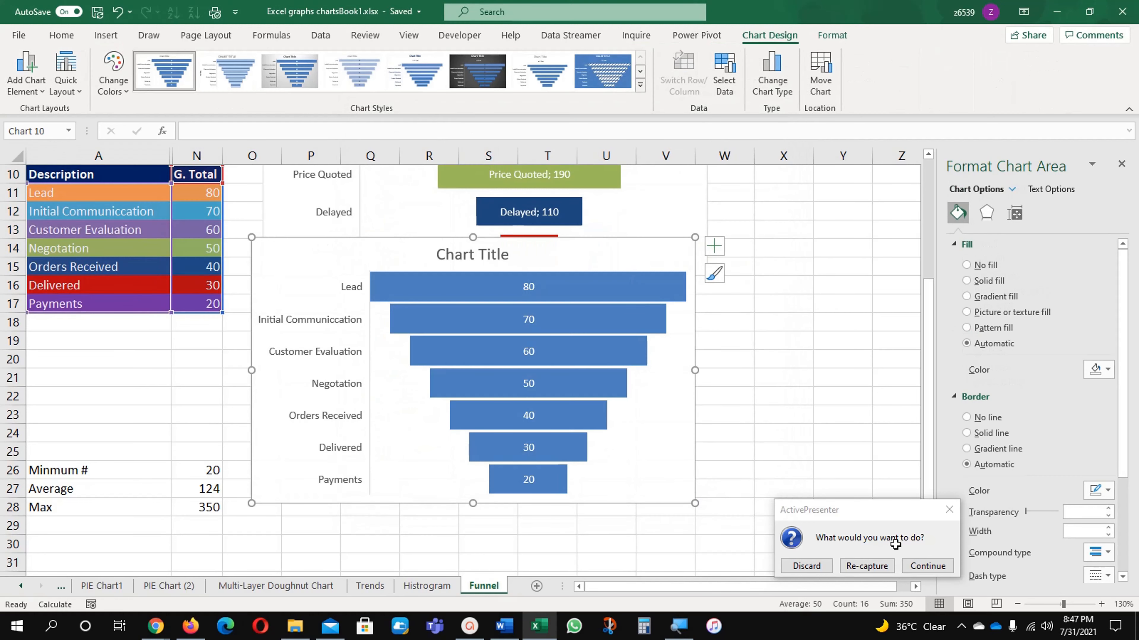
click(927, 566)
click(783, 451)
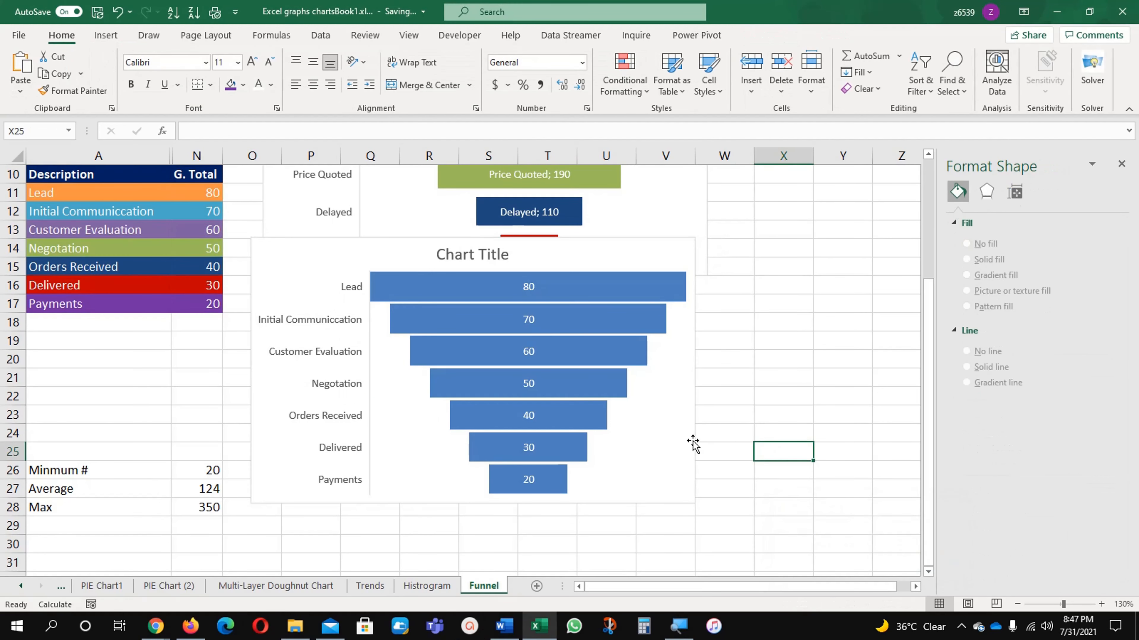
Move the new funnel chart directly below the coloured funnel chart, aligned with its edges.
drag(693, 444, 724, 460)
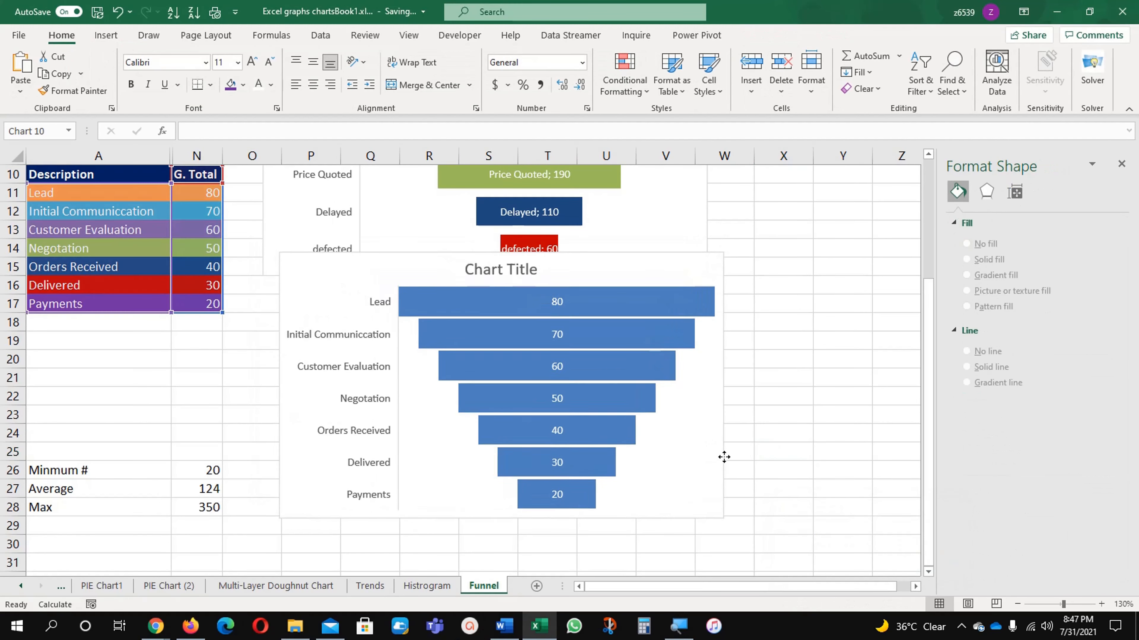
click(416, 309)
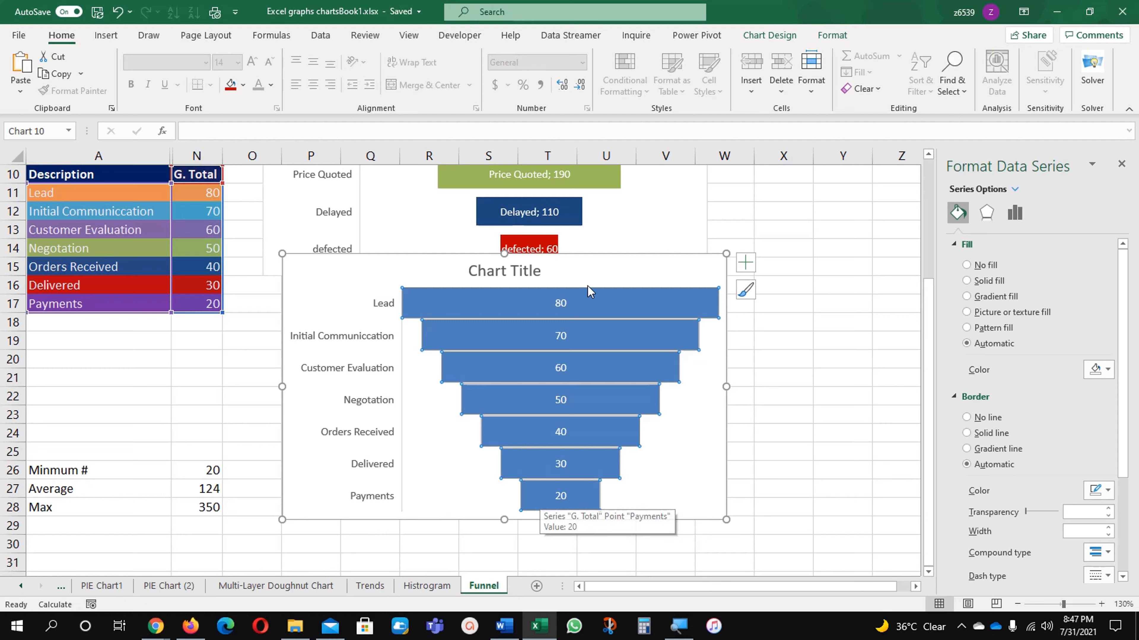
mouse_move(618, 258)
mouse_down()
mouse_move(614, 318)
mouse_move(615, 290)
mouse_move(599, 291)
mouse_up()
Apply the third chart style, with the grey gradient background and bold title, to the new funnel chart.
click(725, 322)
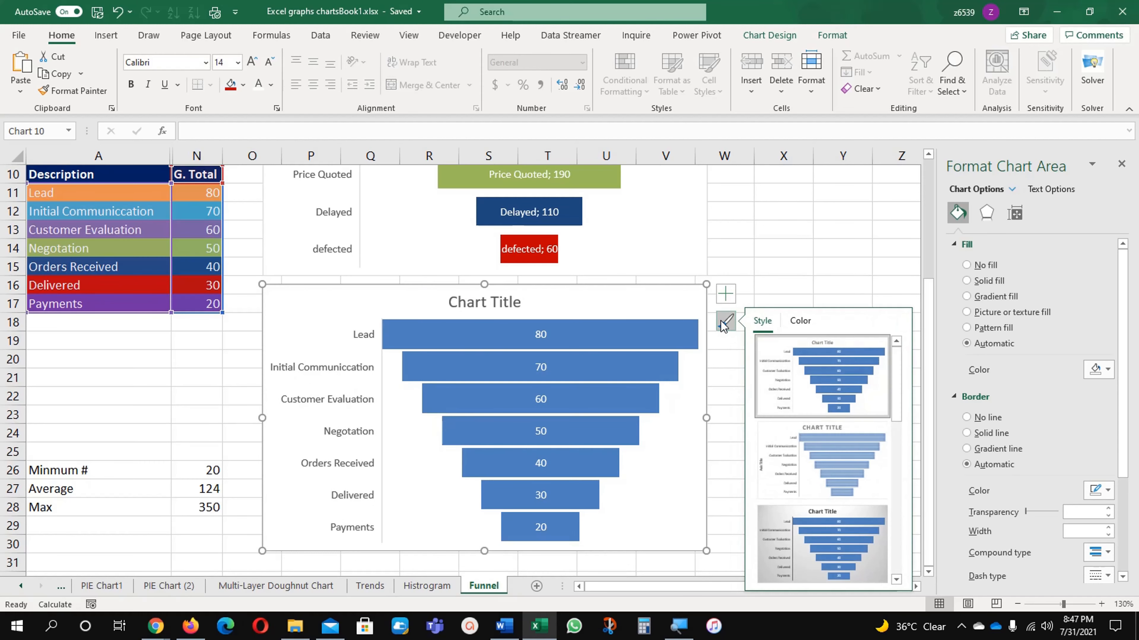
click(825, 463)
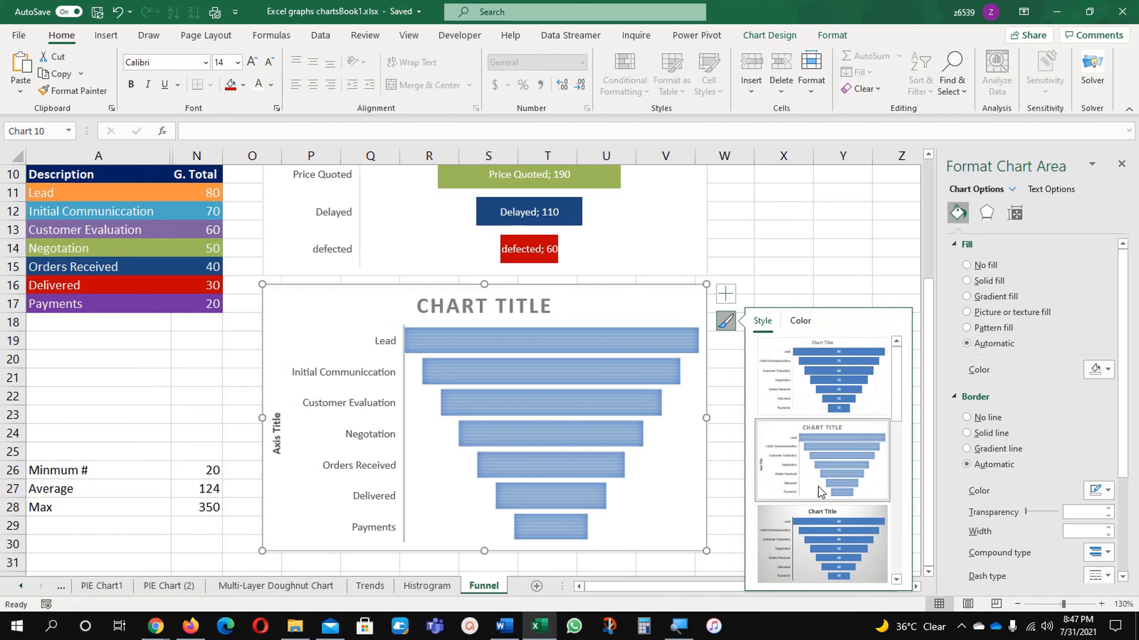
click(822, 537)
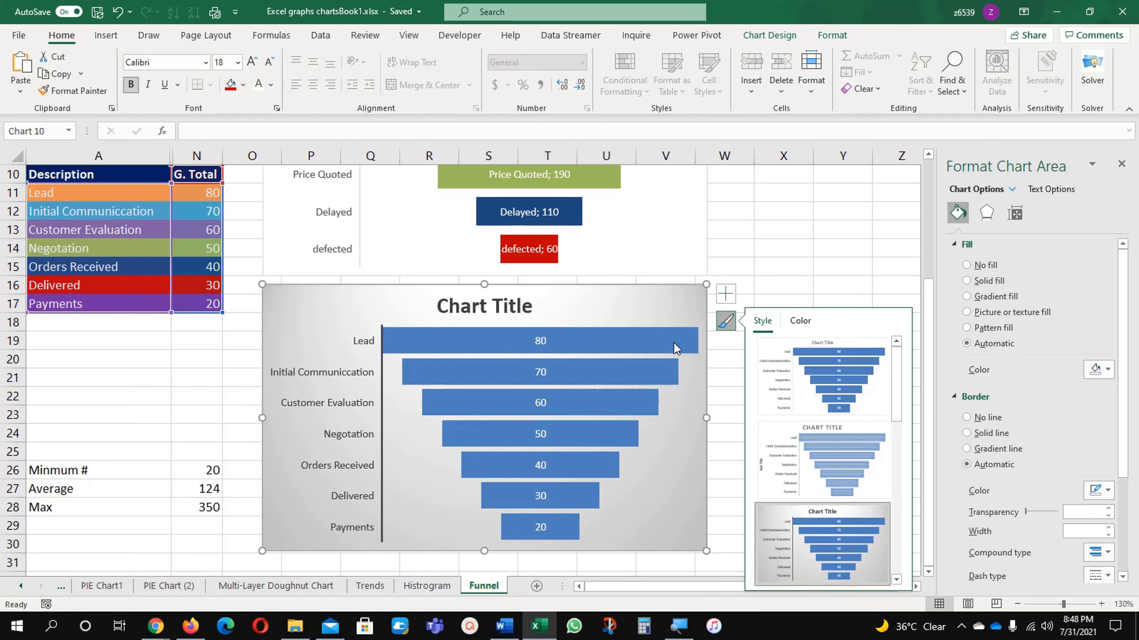